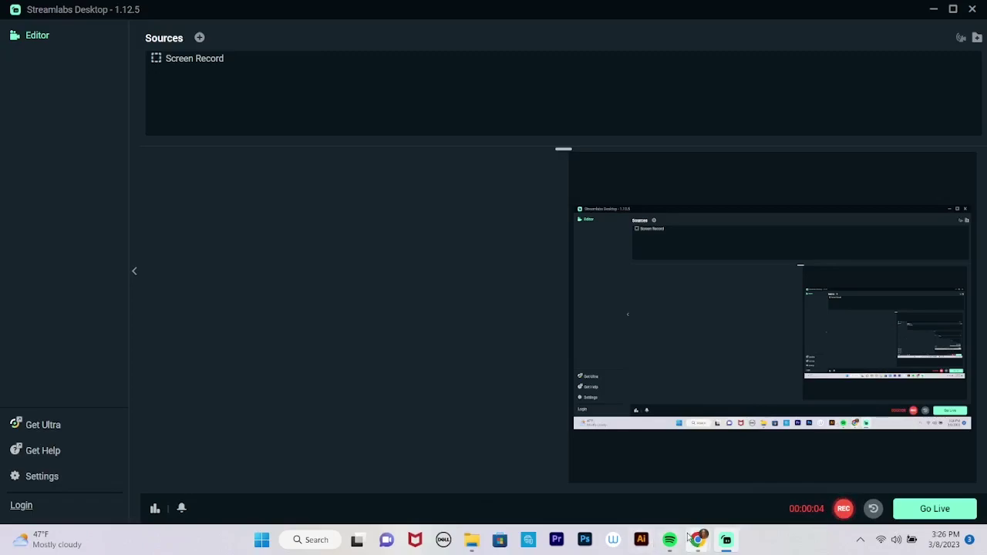
- Switch to the Facebook photo in Chrome and bring up the photo shop tutorial folder in File Explorer
mouse_move(696, 540)
left_click(752, 478)
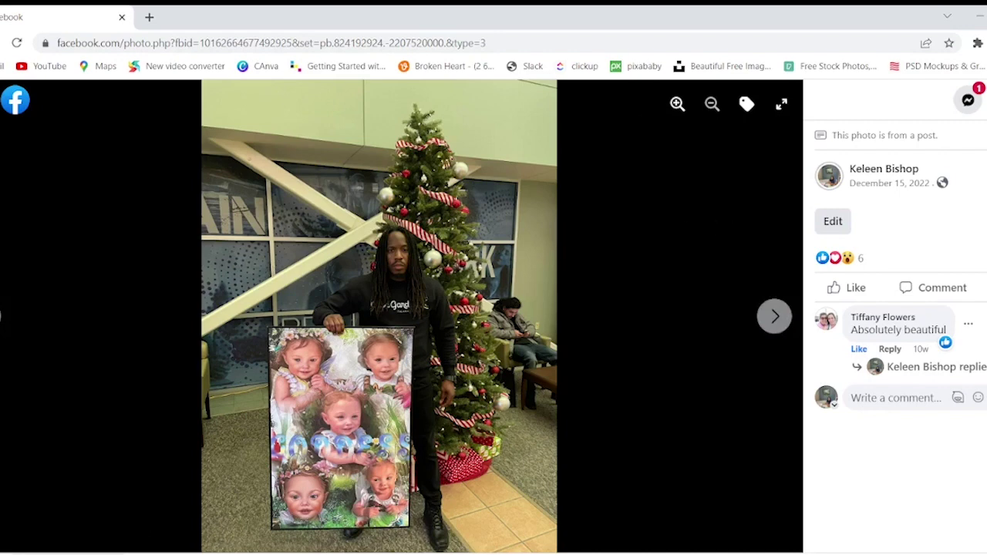
left_click(31, 553)
left_click(50, 542)
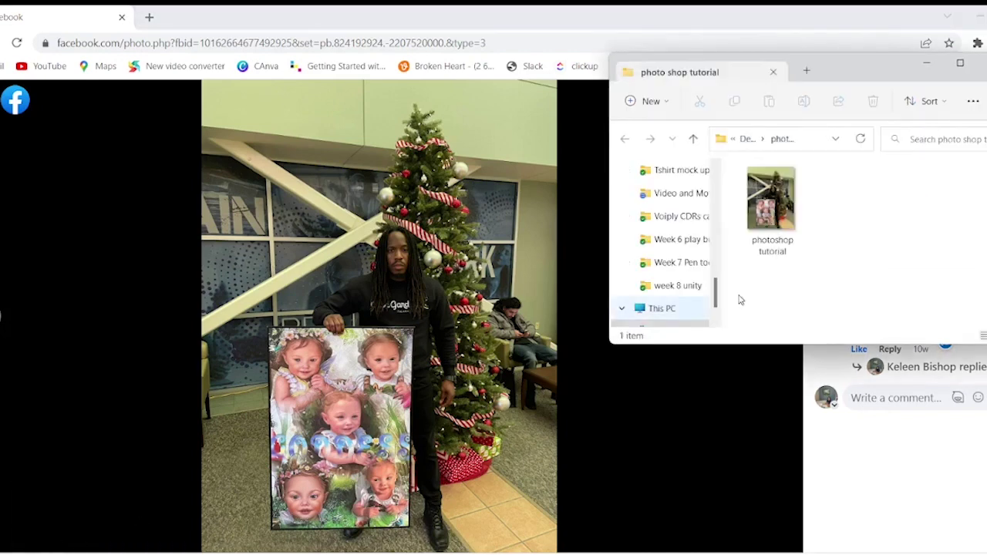
- Open the photoshop tutorial image in Adobe Photoshop 2023 just this once and close the File Explorer windows
left_click(771, 202)
right_click(769, 207)
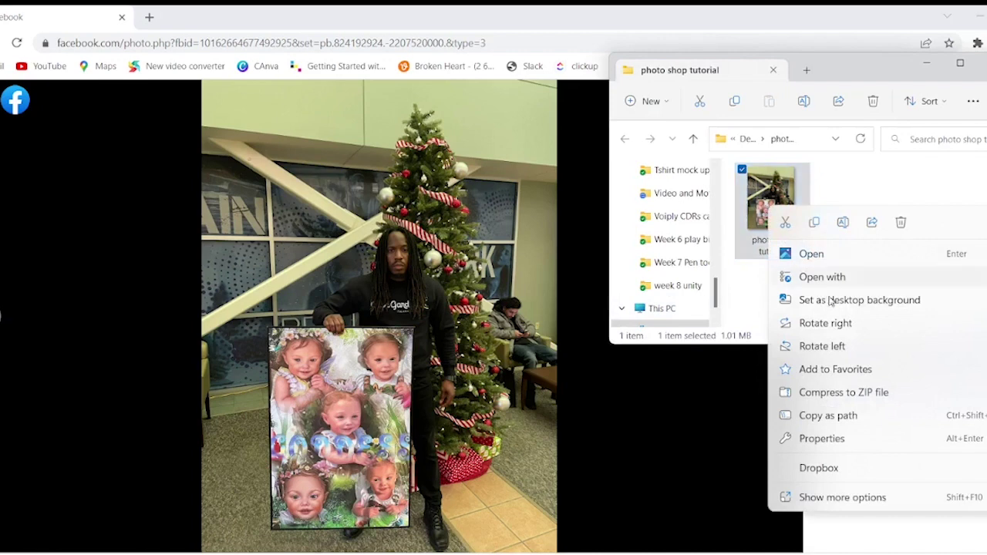
mouse_move(825, 283)
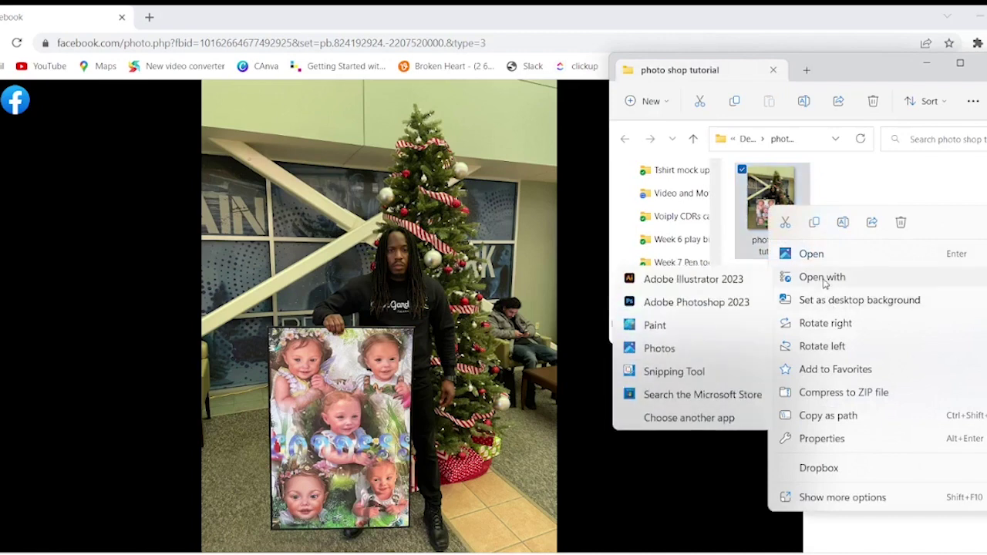
left_click(711, 304)
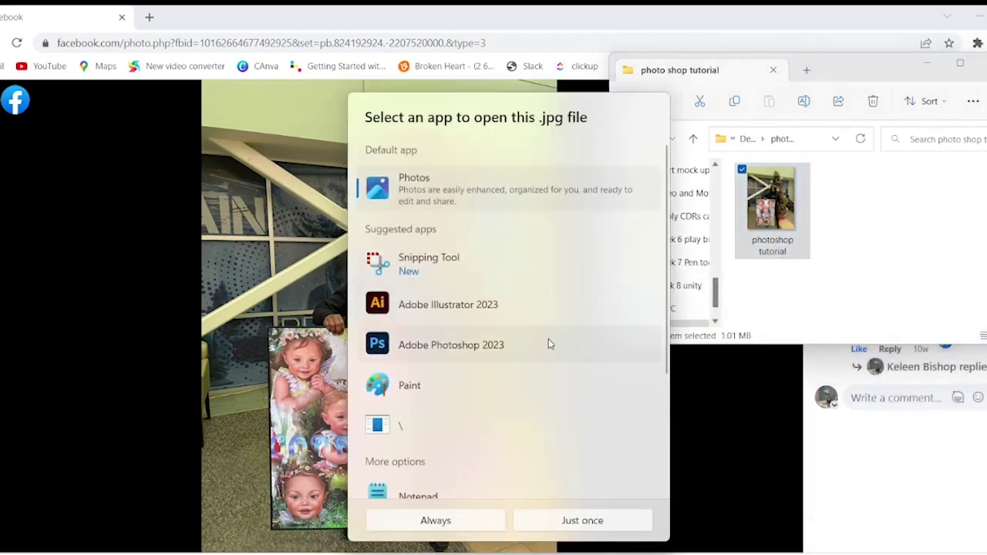
left_click(449, 346)
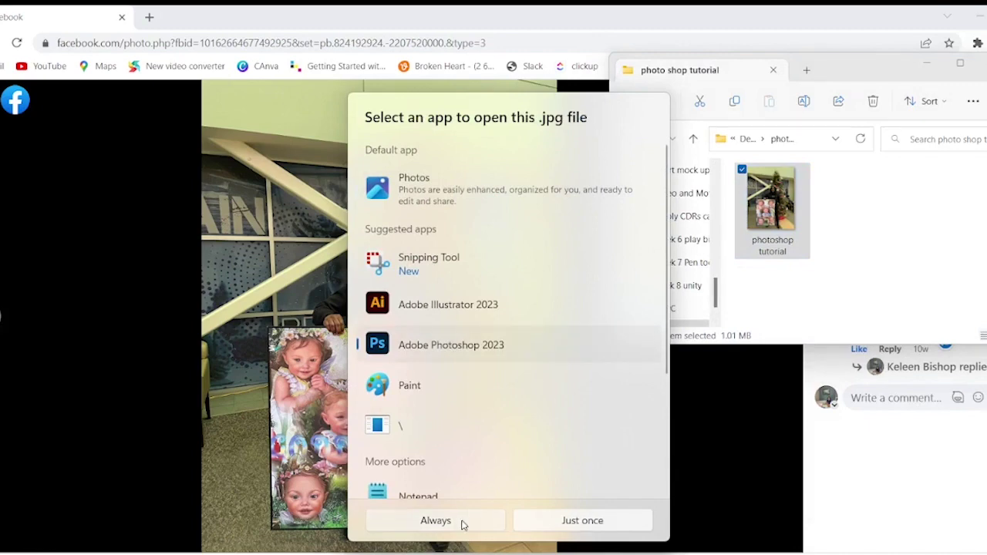
left_click(533, 522)
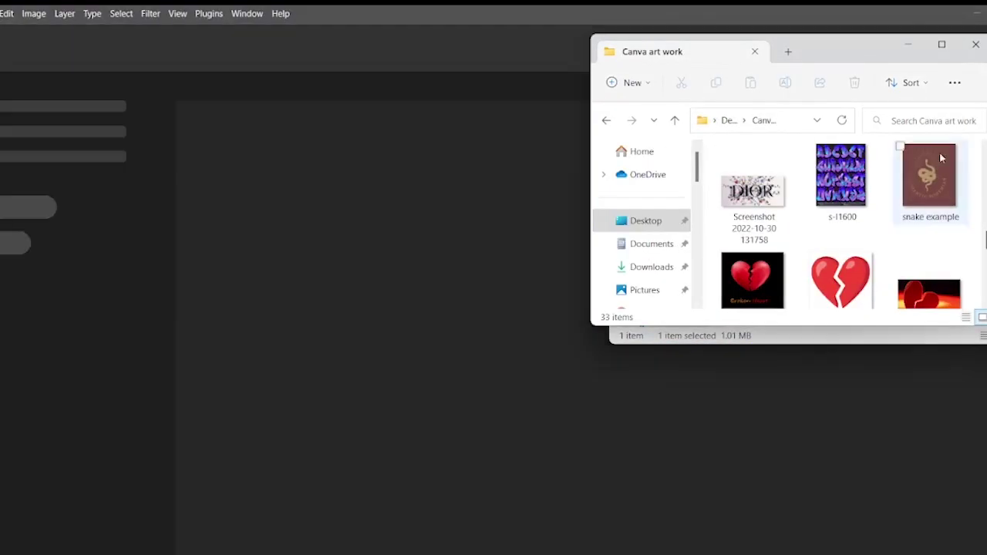
left_click(975, 44)
left_click(983, 63)
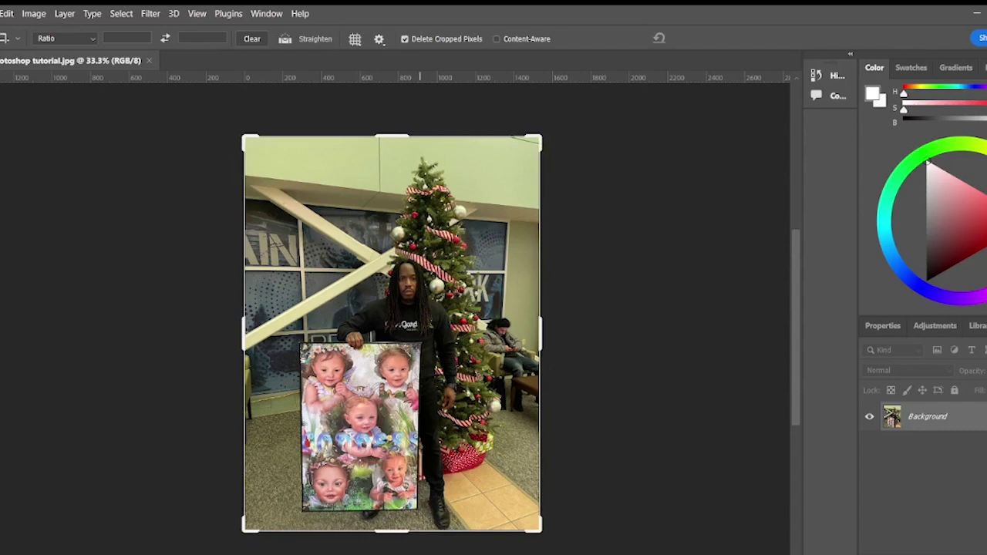
- Change the image resolution to 300 pixels/inch with automatic resampling
key("v")
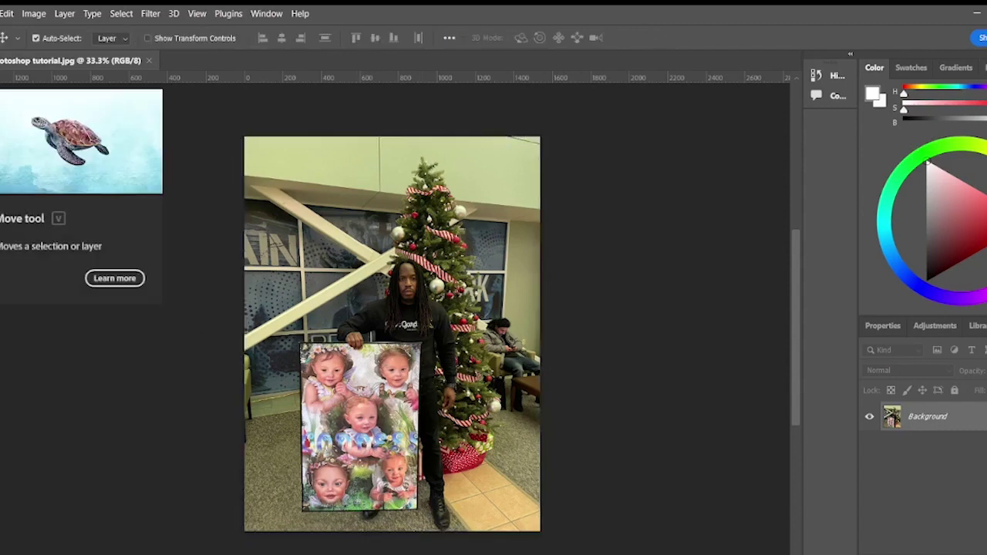
left_click(34, 11)
mouse_move(65, 13)
mouse_move(34, 16)
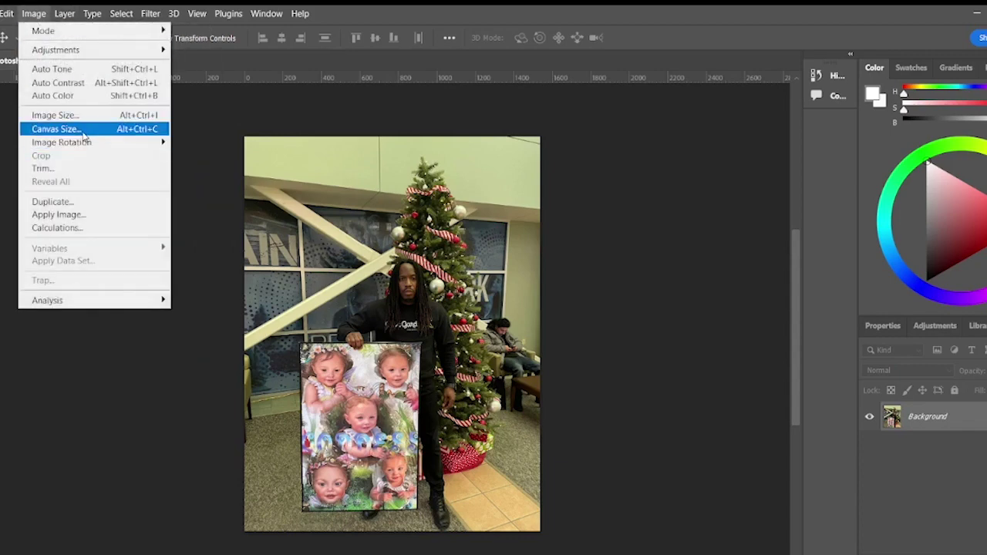
left_click(56, 115)
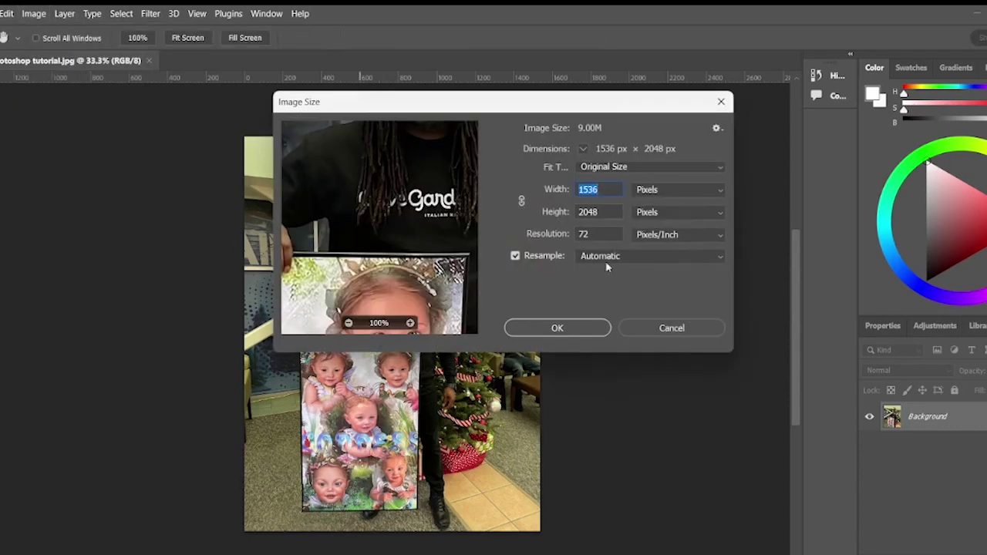
left_click_drag(607, 235, 539, 228)
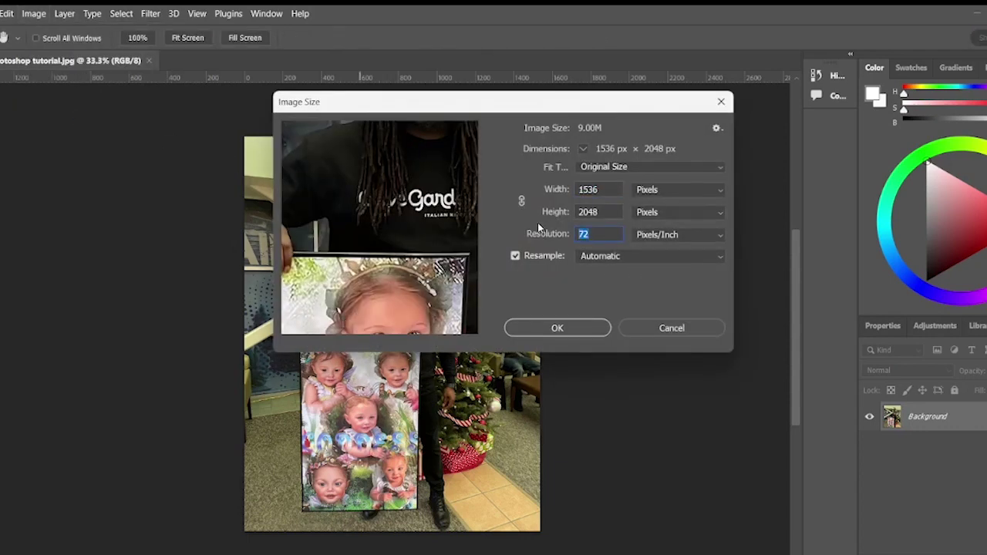
type("300")
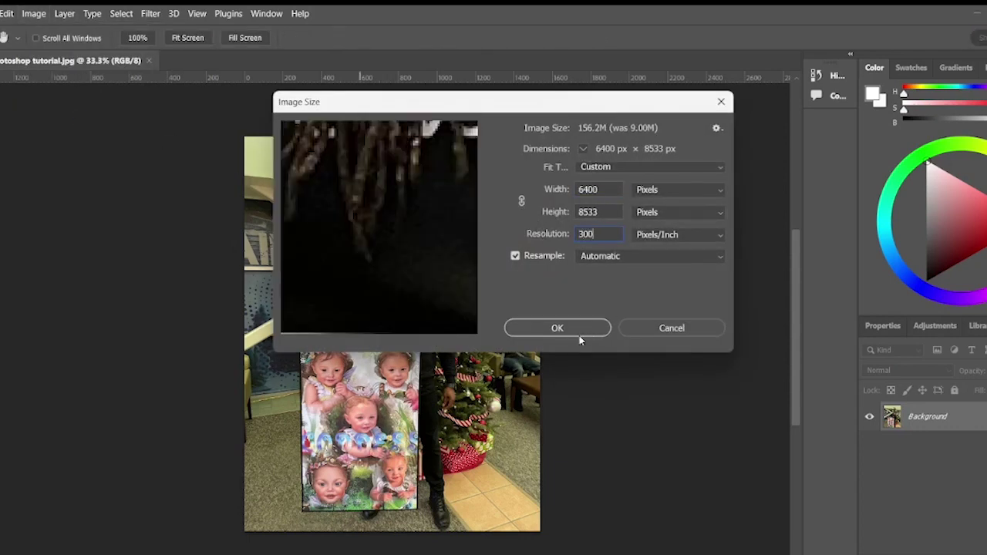
left_click(581, 333)
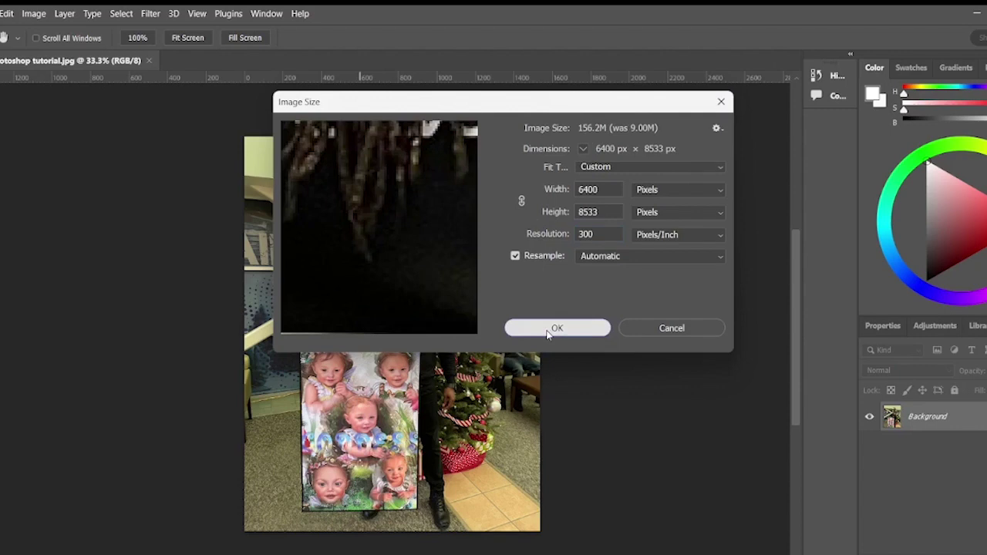
left_click(548, 332)
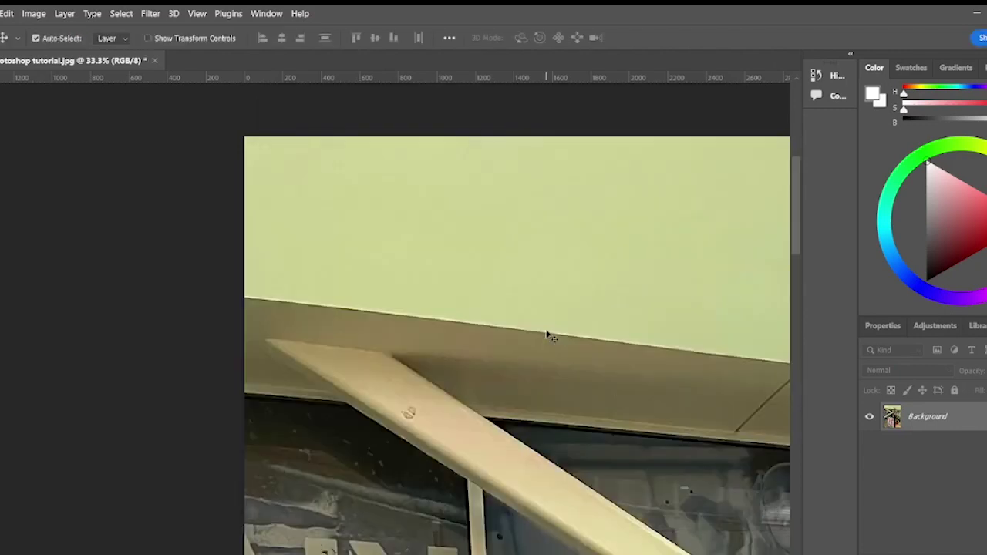
- Select the man and the framed picture with the automatic Subject selection
key("ctrl+0")
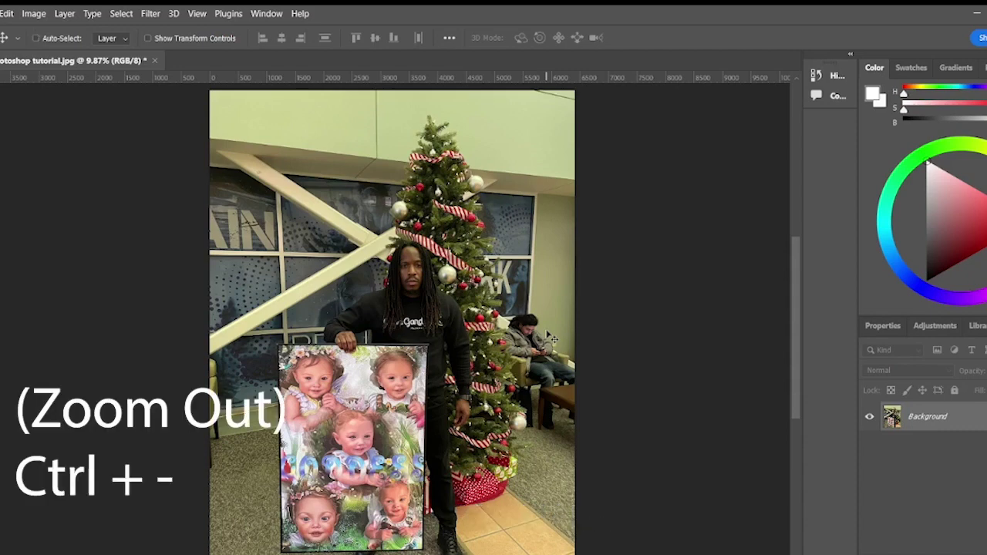
key("ctrl+minus")
key("ctrl+minus")
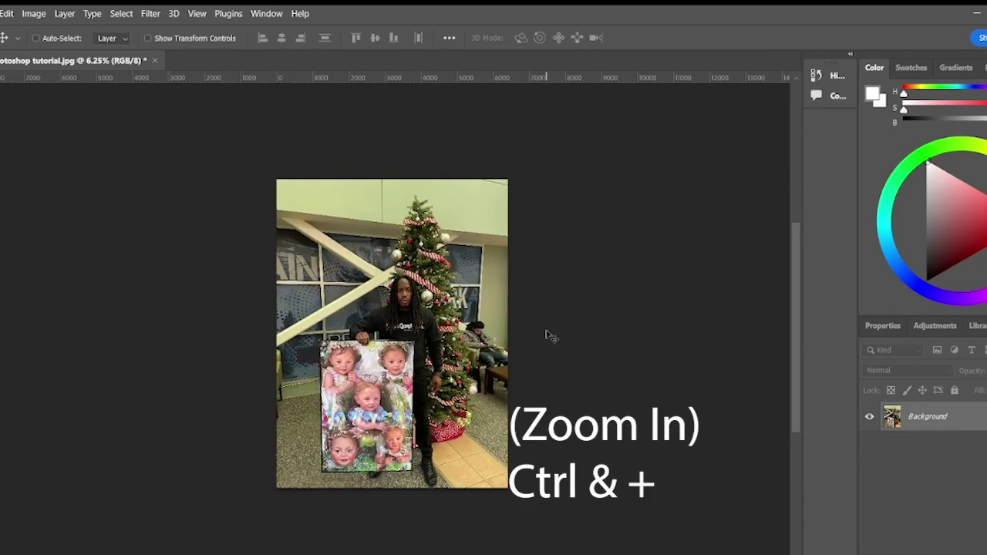
key("ctrl+plus")
key("ctrl+plus")
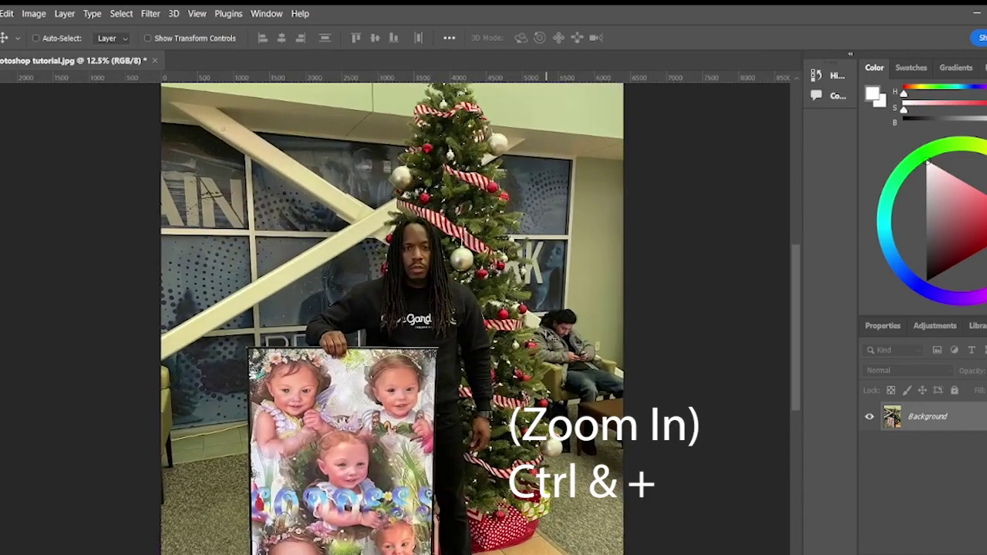
key("ctrl+minus")
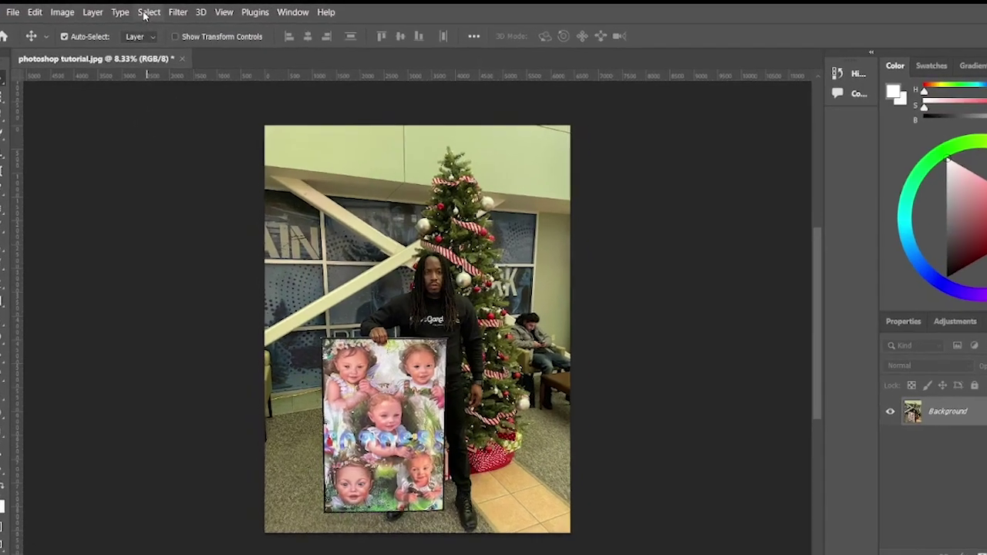
left_click(121, 13)
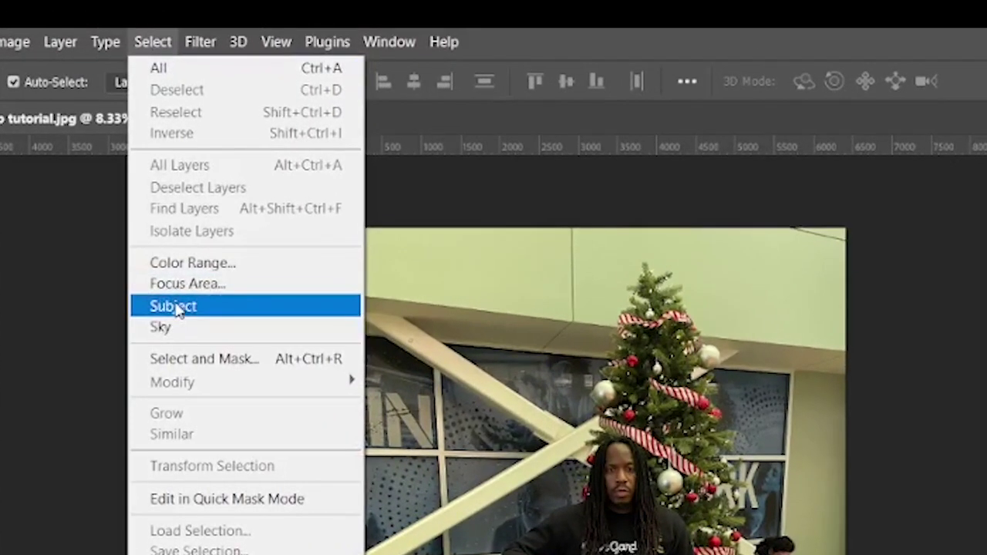
left_click(176, 307)
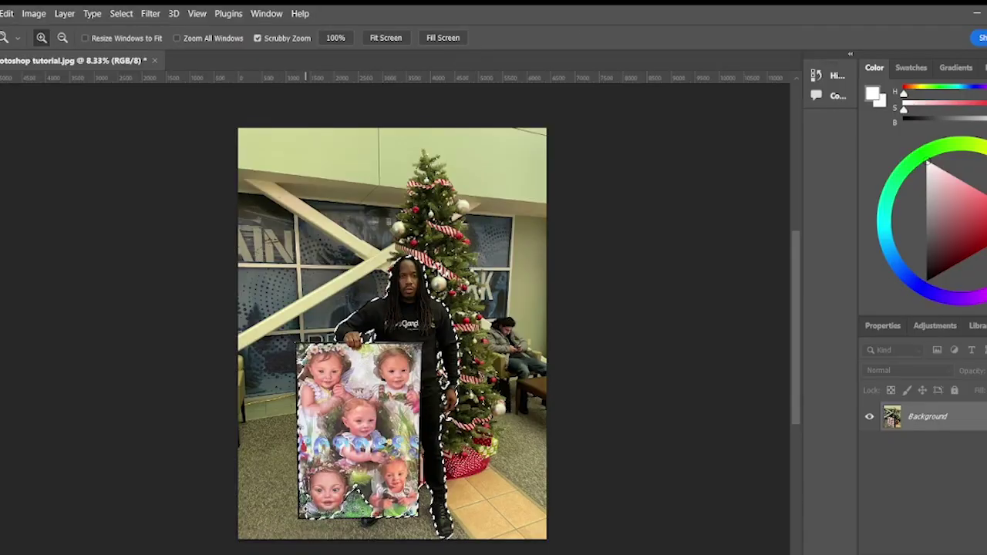
- Examine the selection outline around the man, his shoes and the framed picture for missed or surplus areas
left_click_drag(306, 508, 311, 479)
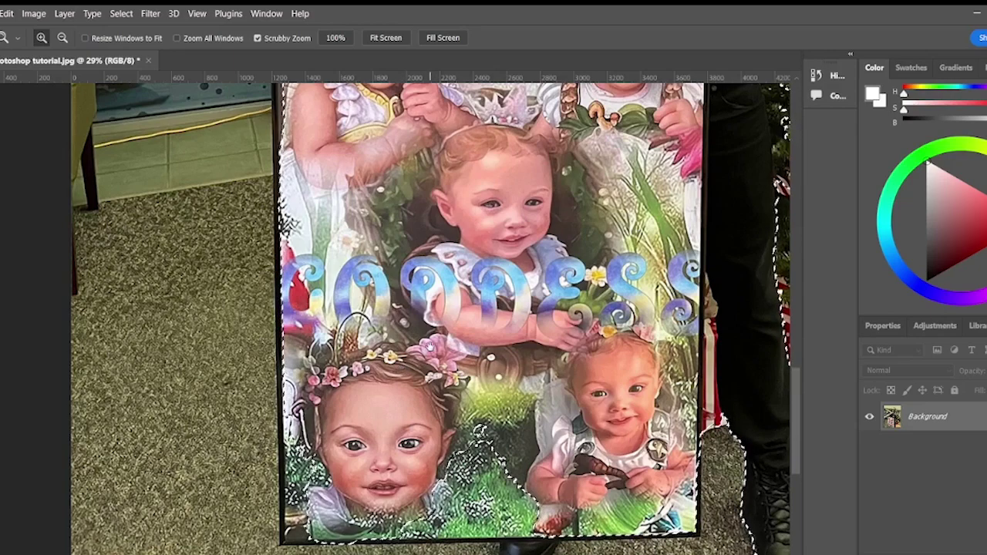
left_click_drag(455, 331, 316, 363)
left_click_drag(460, 272, 318, 469)
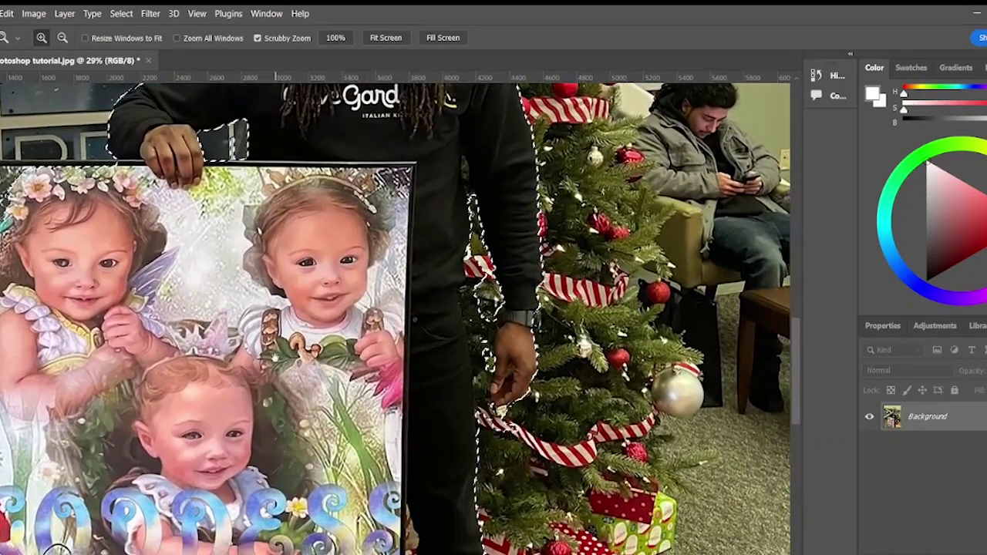
left_click_drag(281, 346, 346, 411)
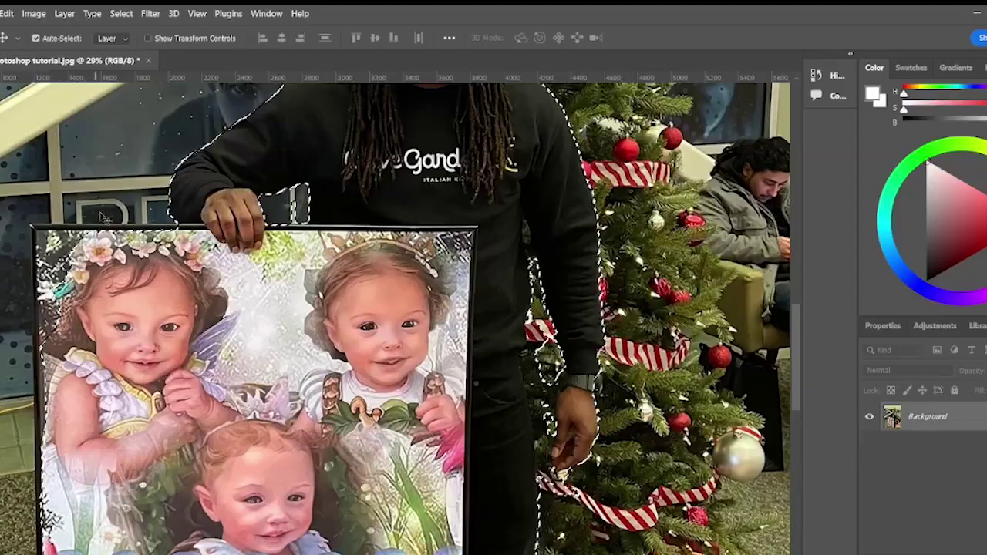
left_click_drag(134, 213, 192, 363)
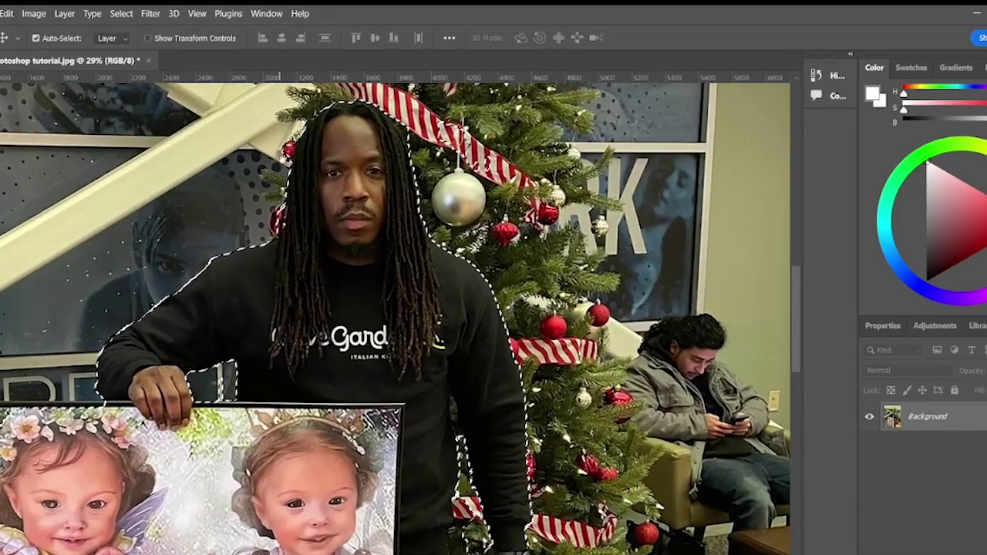
left_click_drag(347, 111, 349, 144)
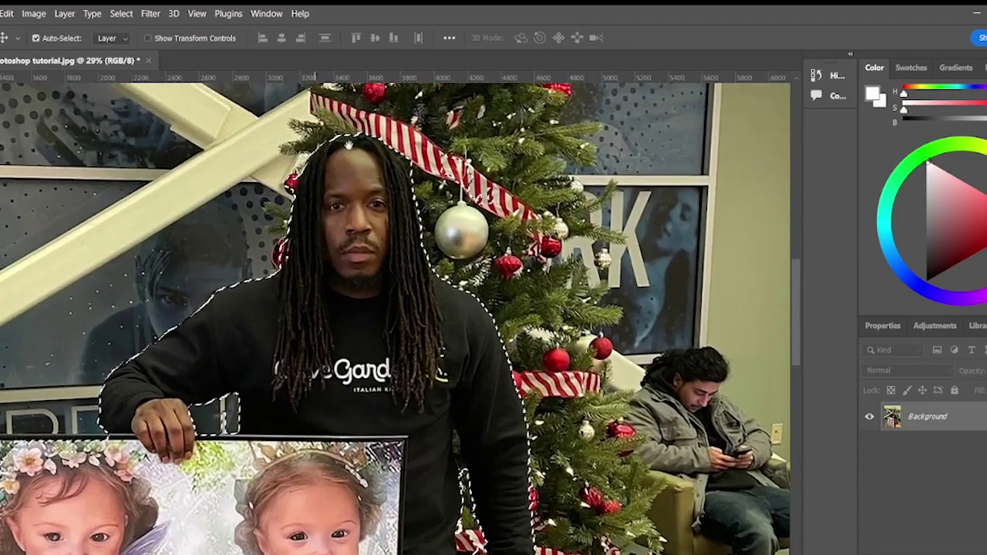
scroll(472, 246, "down", 8)
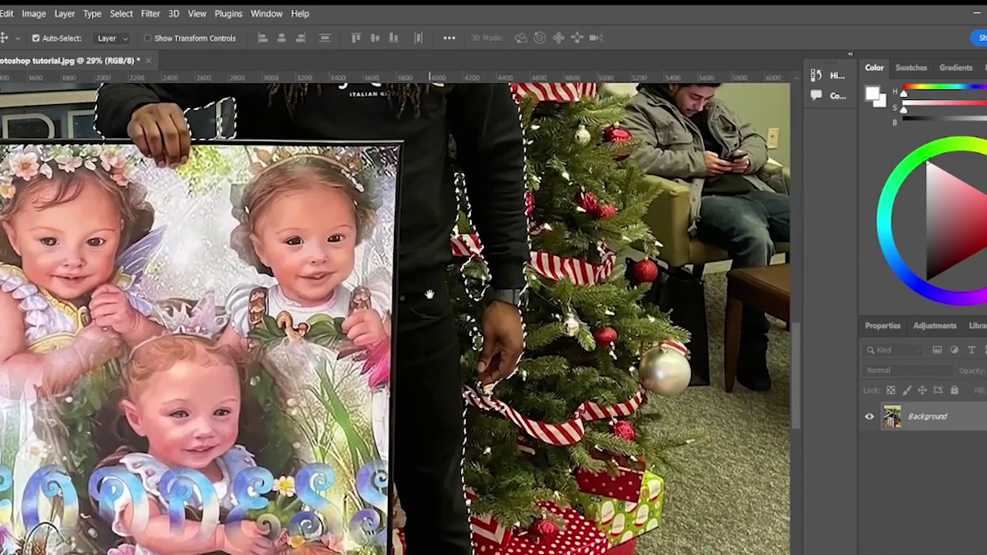
scroll(474, 287, "down", 7)
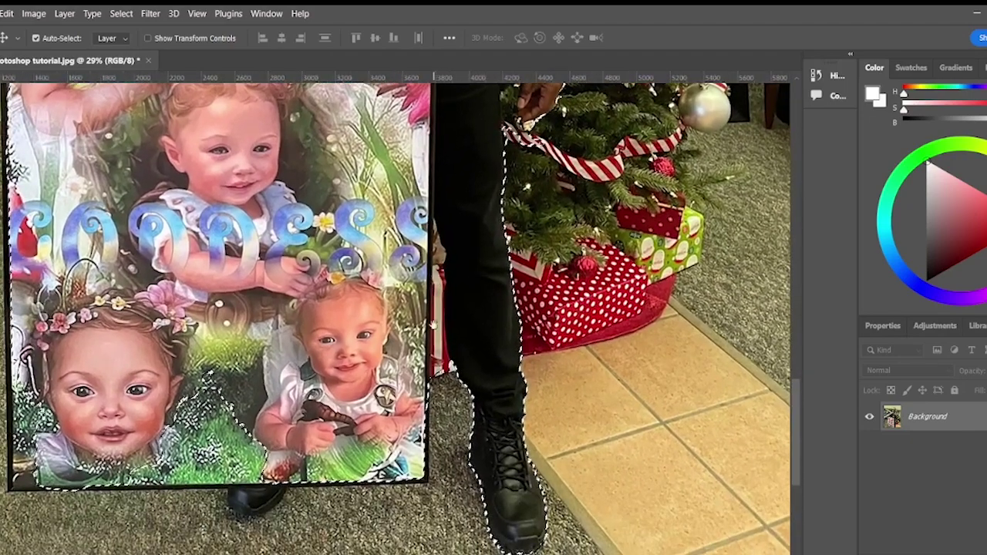
left_click_drag(325, 382, 528, 520)
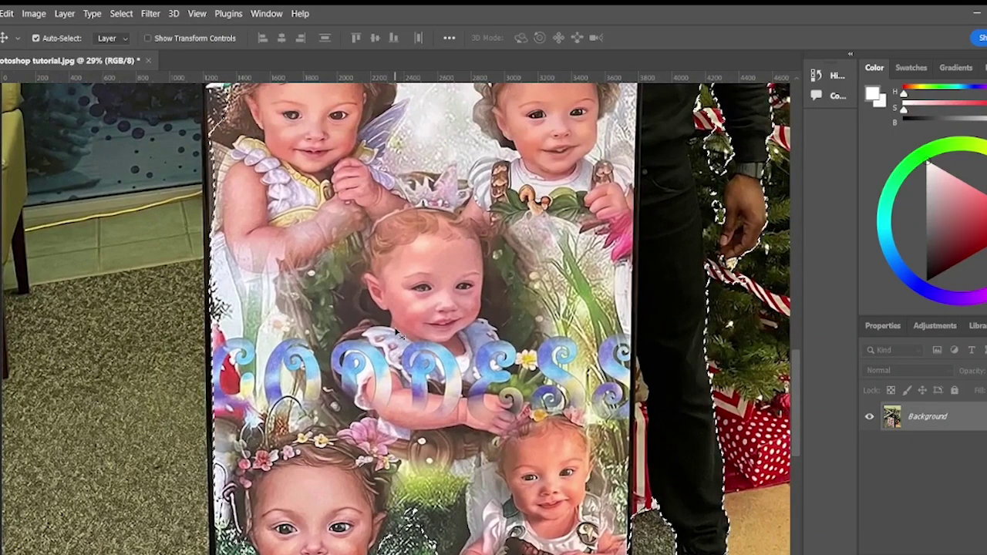
mouse_move(398, 274)
left_mouse_down()
mouse_move(408, 340)
mouse_move(448, 438)
mouse_move(420, 428)
left_mouse_up()
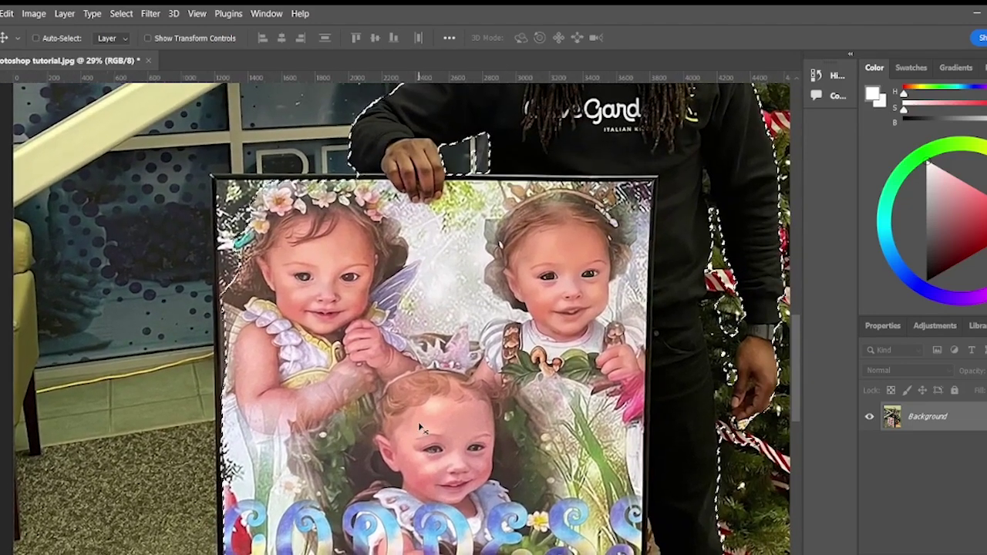
scroll(420, 429, "down", 5)
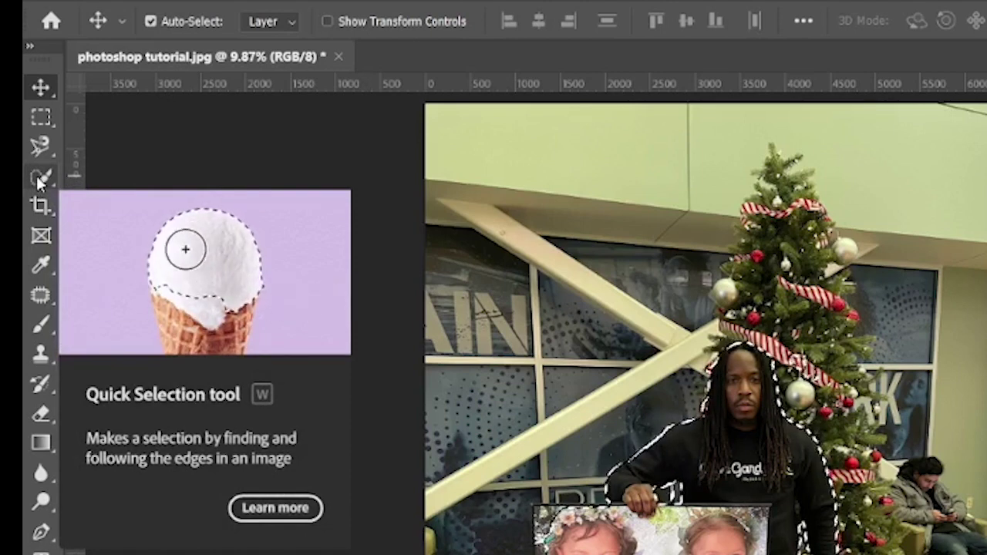
- Activate the Quick Selection tool and adjust its brush size to 500
left_click(37, 178)
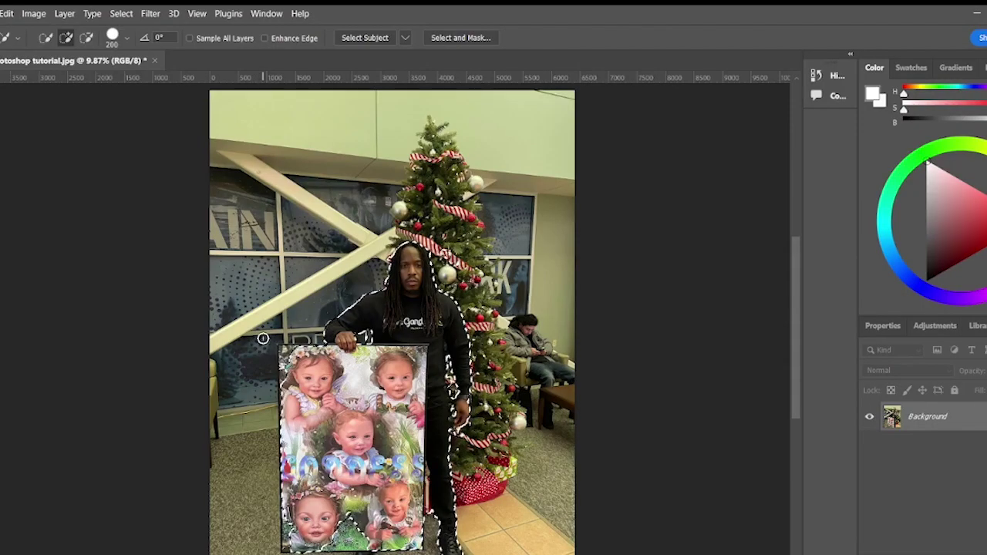
key("bracketright")
key("bracketright")
key("bracketright")
key("bracketright")
key("bracketright")
key("bracketright")
key("bracketright")
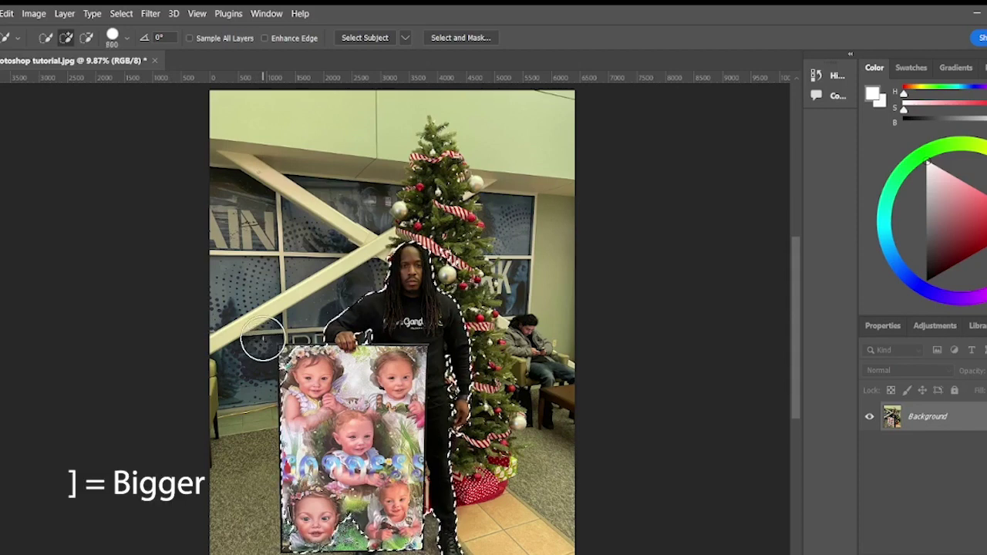
key("bracketright")
key("bracketright")
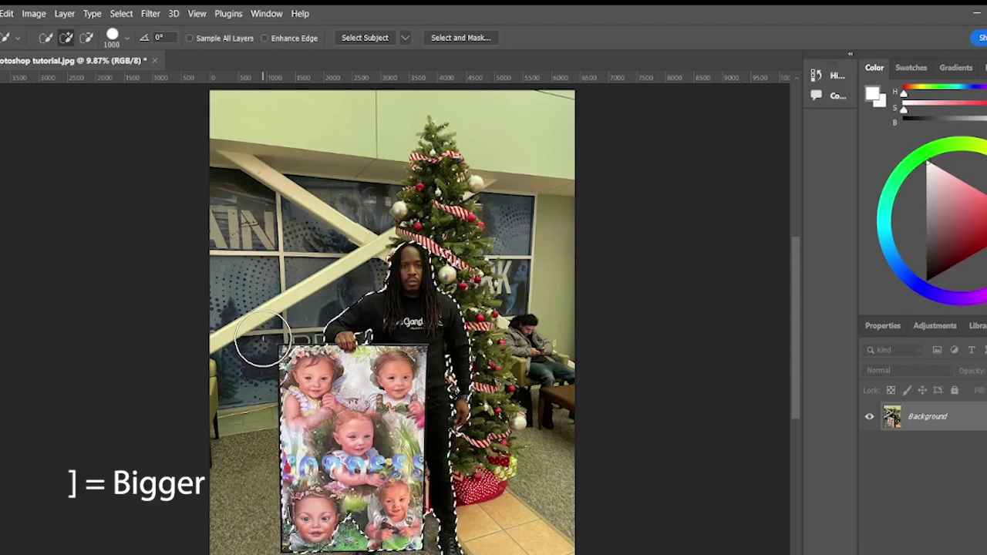
key("bracketleft")
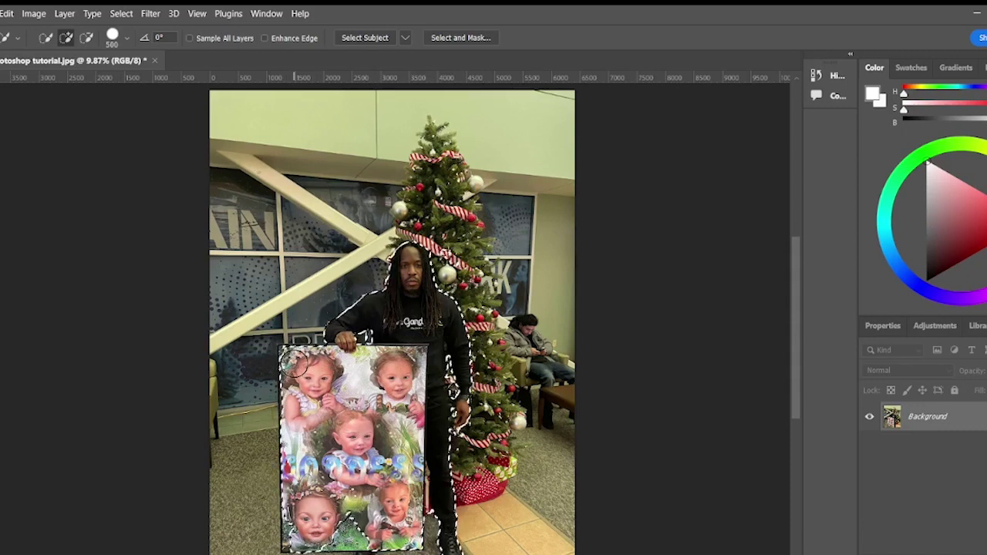
- Reduce the Quick Selection brush size to 200 and add the missed top border of the picture frame to the selection
key("ctrl+0")
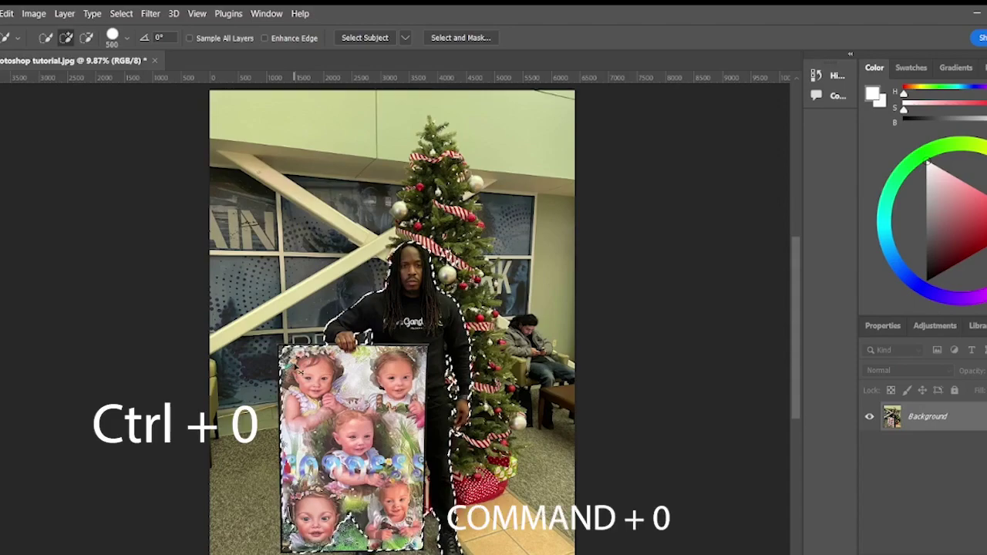
key("ctrl+plus")
key("ctrl+plus")
key("ctrl+plus")
key("ctrl+plus")
key("ctrl+plus")
key("ctrl+plus")
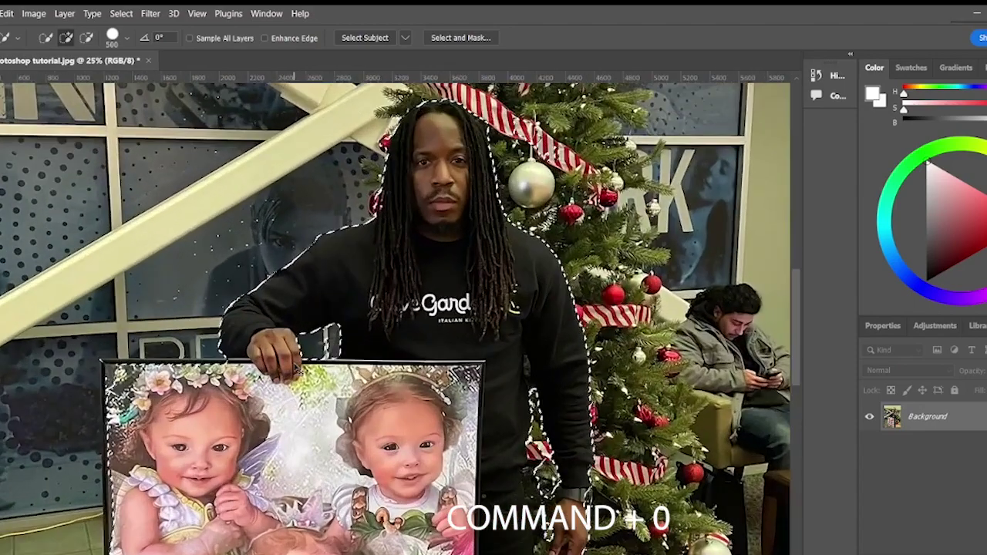
key("ctrl+plus")
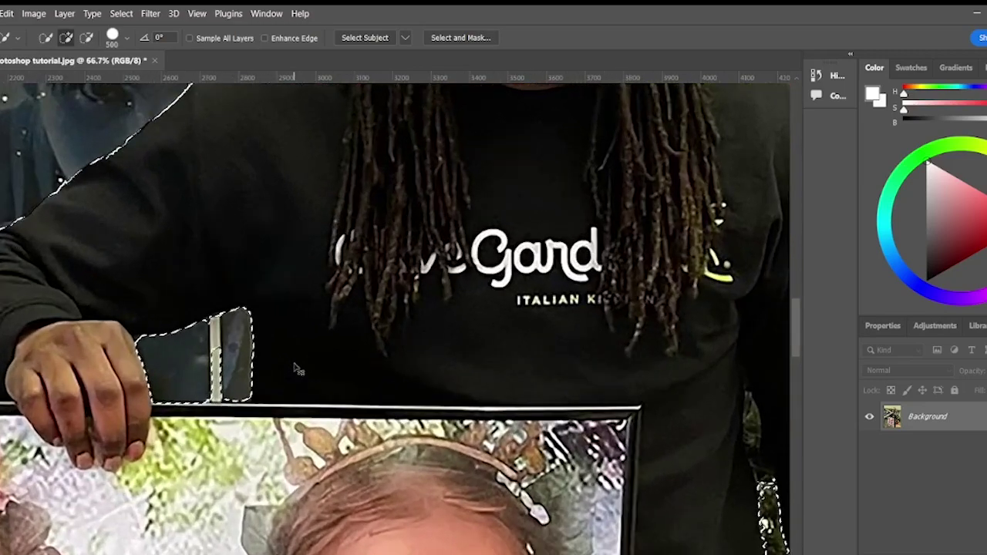
key("space")
left_click_drag(293, 363, 650, 328)
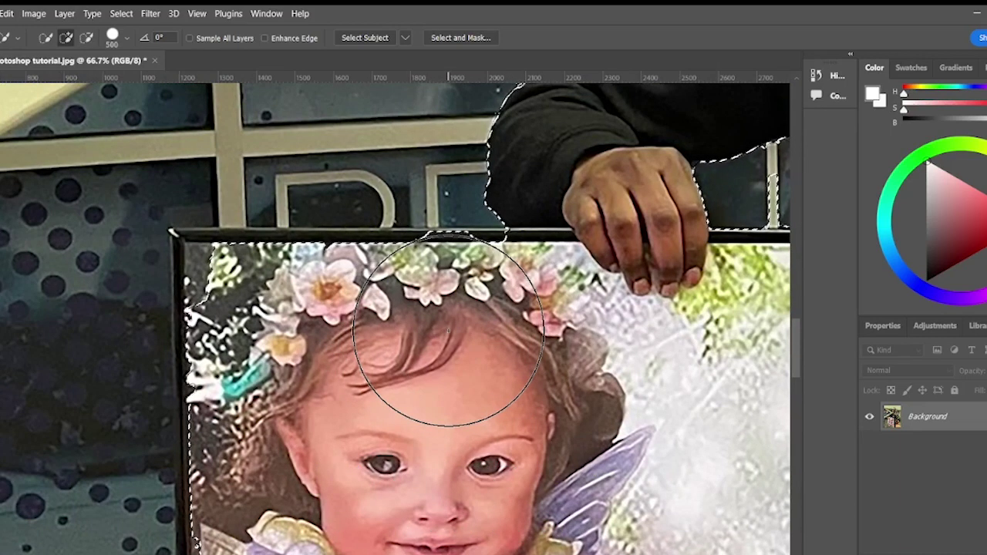
key("bracketleft")
key("bracketleft")
key("bracketleft")
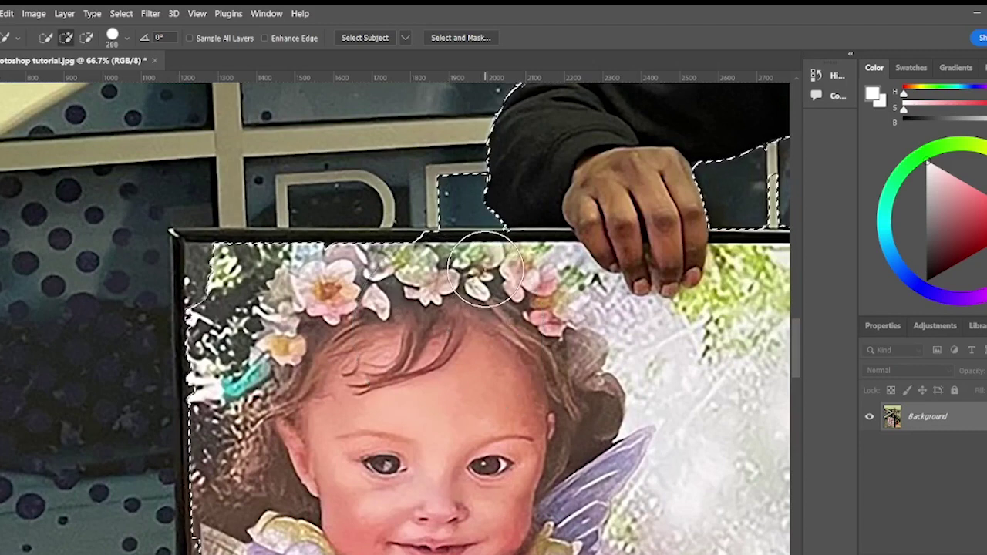
mouse_move(385, 273)
left_mouse_down()
mouse_move(378, 232)
mouse_move(323, 231)
mouse_move(225, 277)
mouse_move(123, 246)
mouse_move(203, 259)
mouse_move(204, 197)
left_mouse_up()
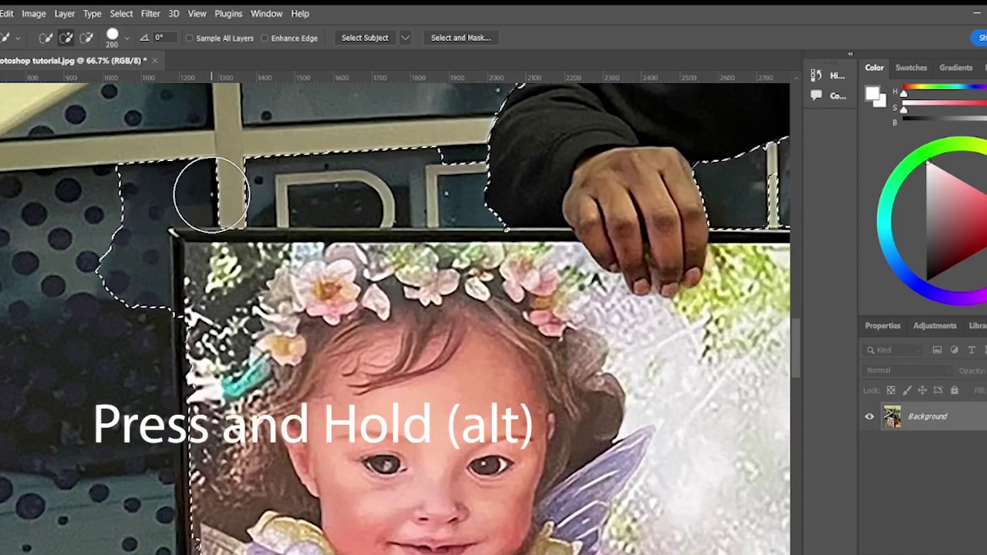
- Subtract the surplus window background above and beside the frame's upper-left corner from the selection
key("alt")
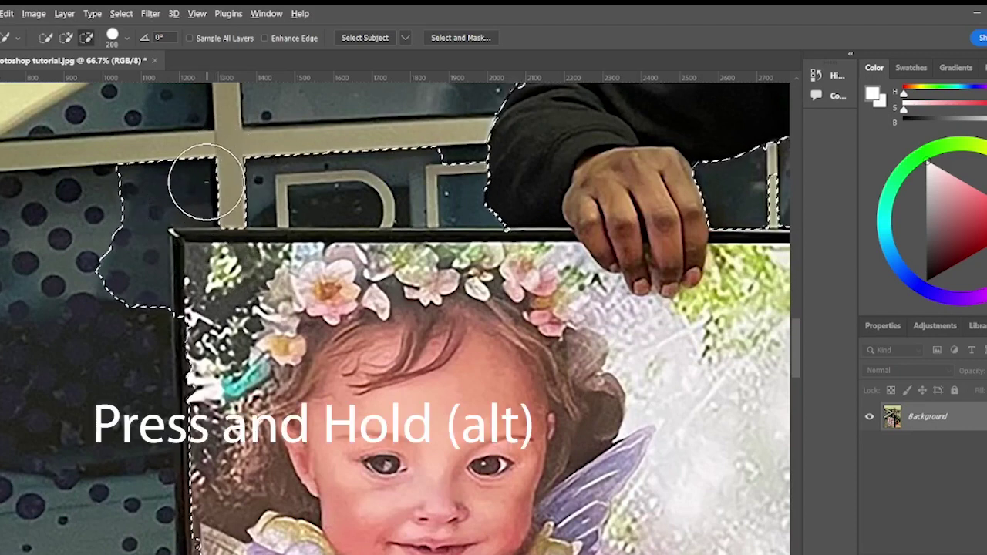
mouse_move(187, 172)
left_mouse_down()
mouse_move(165, 189)
mouse_move(131, 177)
mouse_move(116, 254)
mouse_move(124, 293)
left_mouse_up()
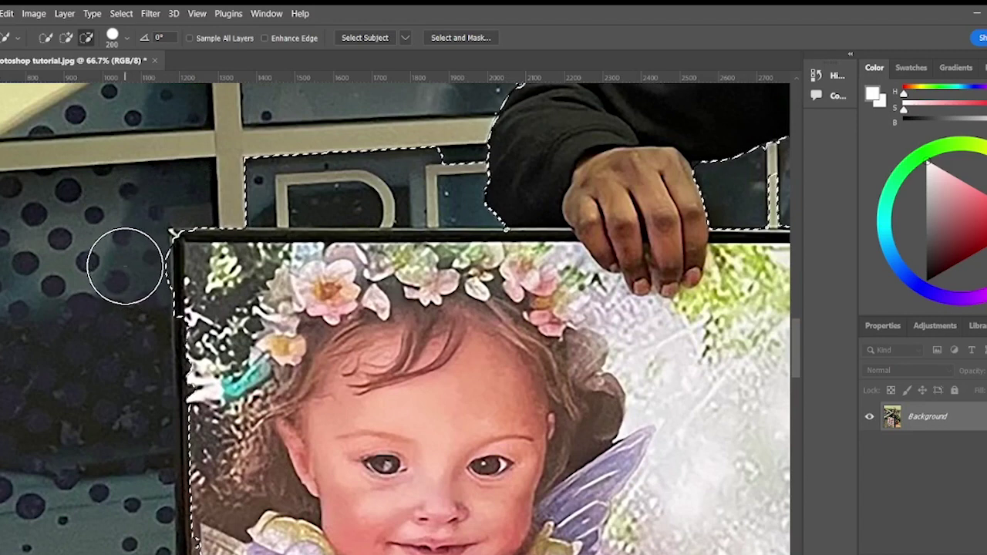
mouse_move(297, 150)
left_mouse_down()
mouse_move(272, 172)
mouse_move(394, 174)
mouse_move(429, 188)
left_mouse_up()
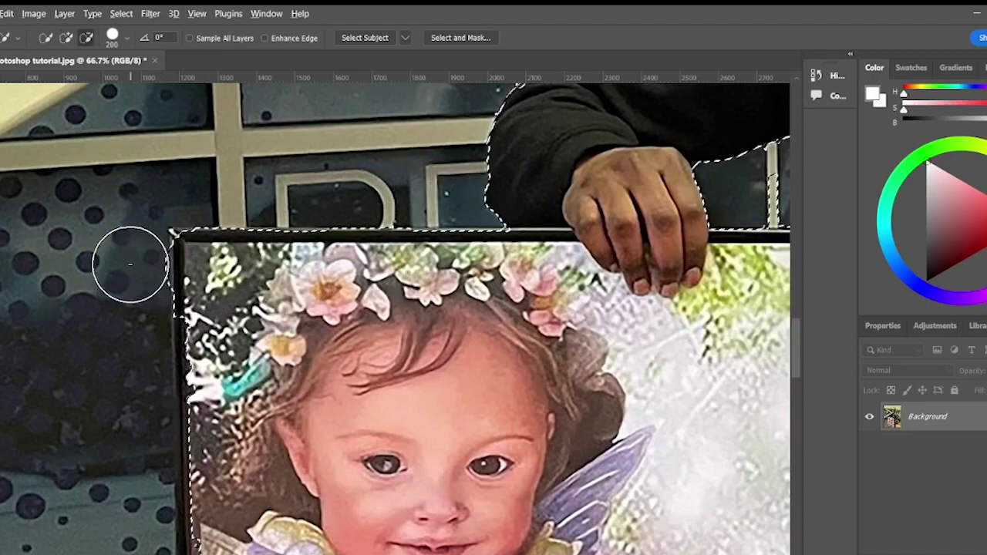
- Add the upper part of the frame's left border to the selection, from the corner down past the first child's portrait
left_click(220, 342)
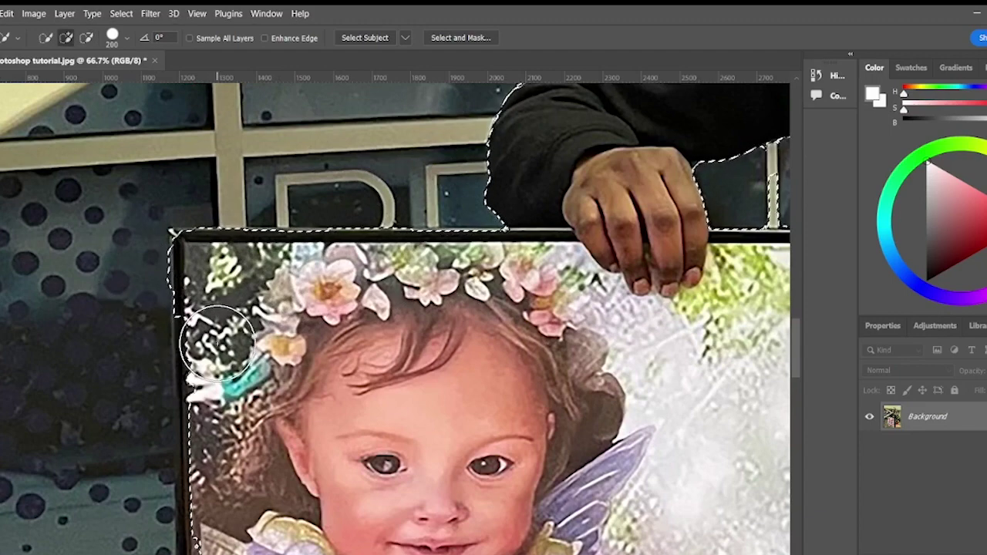
left_click(227, 384)
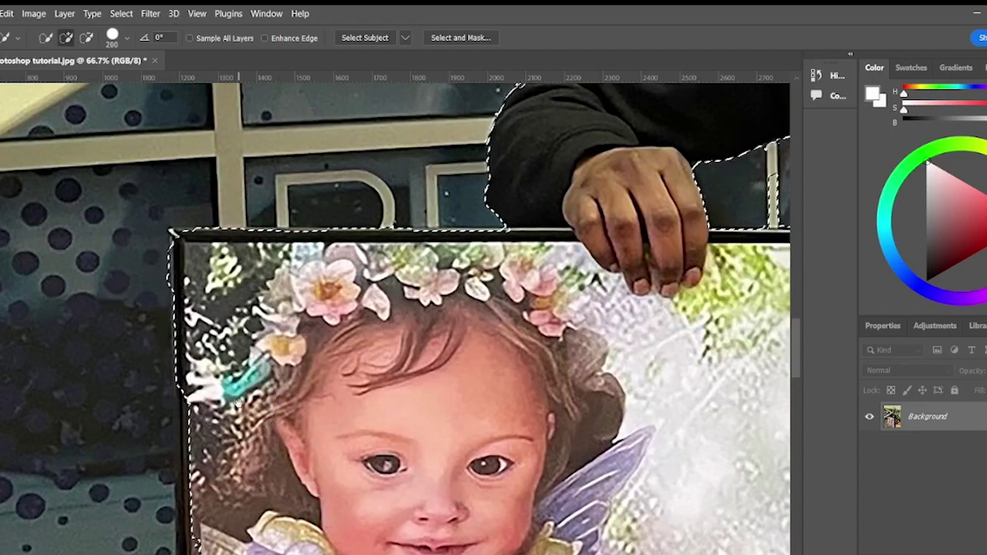
left_click_drag(230, 424, 241, 222)
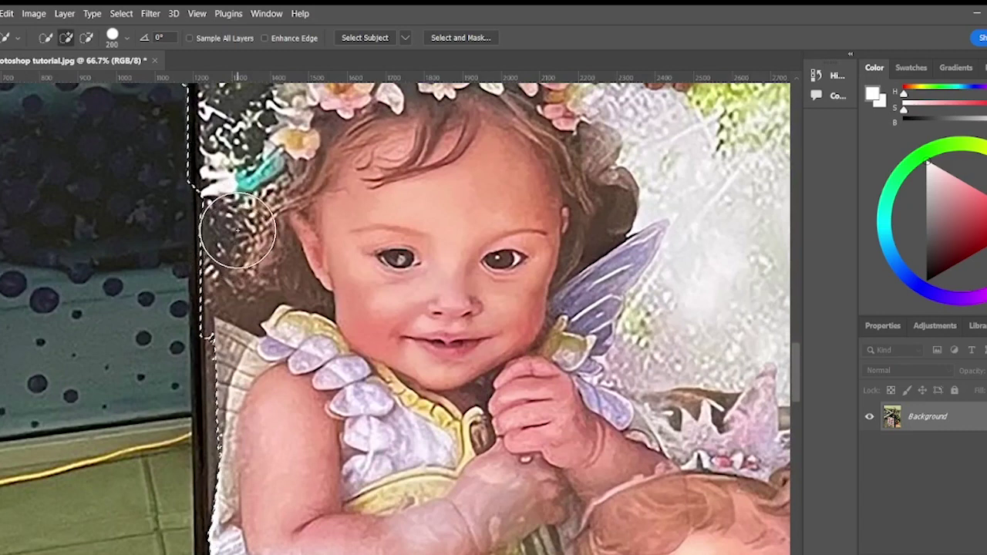
mouse_move(255, 293)
left_mouse_down()
mouse_move(256, 240)
mouse_move(241, 298)
mouse_move(253, 400)
mouse_move(243, 457)
mouse_move(244, 354)
left_mouse_up()
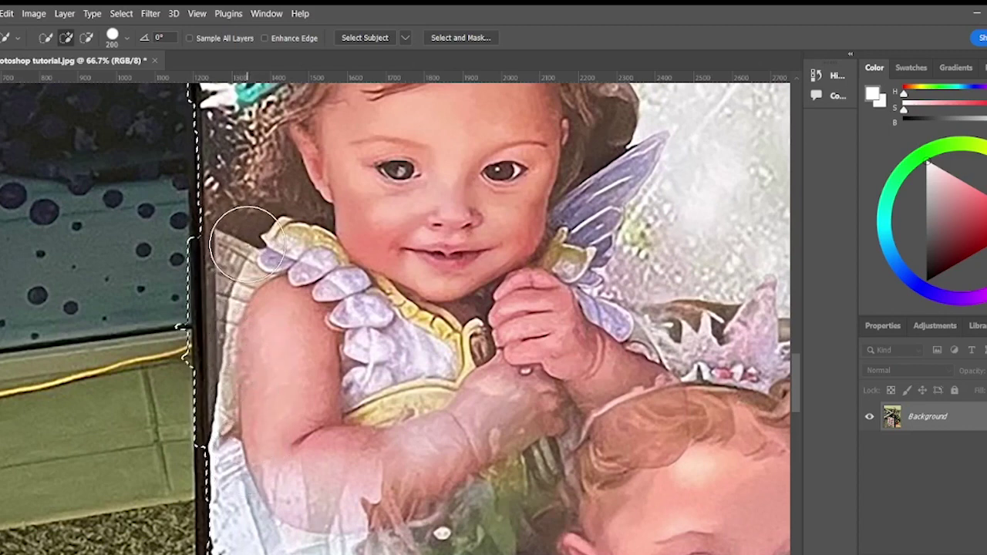
mouse_move(247, 243)
left_mouse_down()
mouse_move(237, 189)
mouse_move(233, 205)
mouse_move(234, 214)
mouse_move(233, 154)
mouse_move(239, 200)
left_mouse_up()
left_click_drag(207, 289, 303, 260)
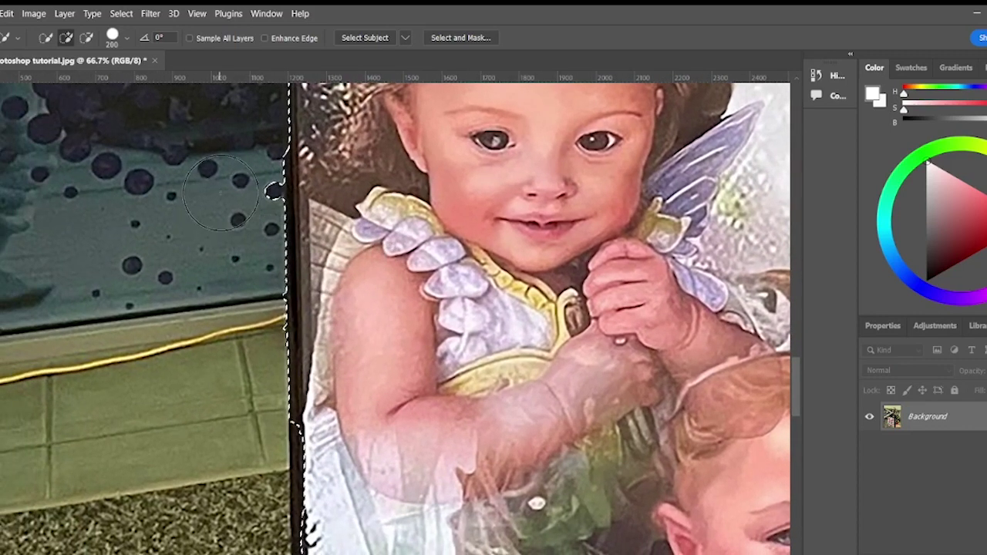
- Subtract the window and carpet spill beside the frame and extend the selection further down its left border
key("alt")
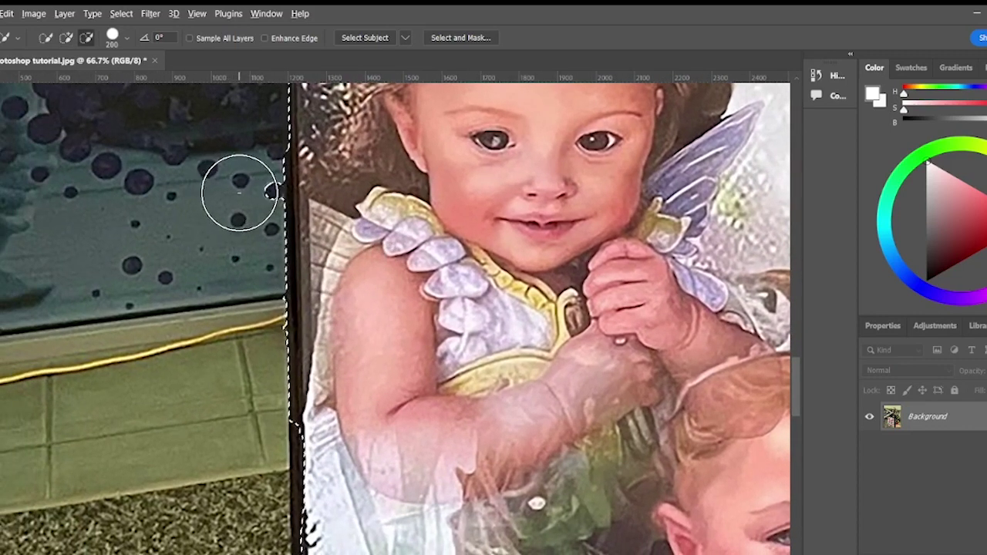
scroll(349, 356, "down", 5)
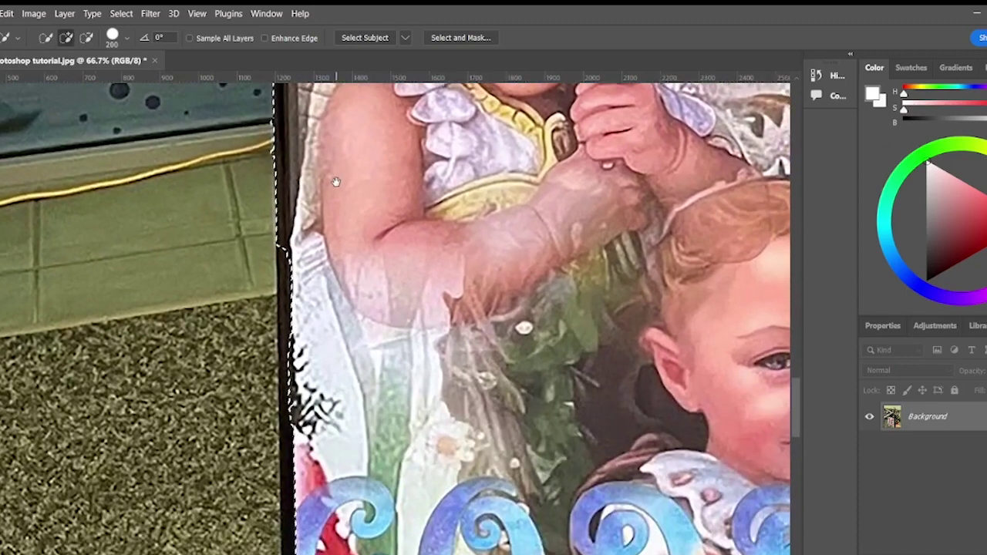
mouse_move(316, 257)
left_mouse_down()
mouse_move(340, 335)
mouse_move(328, 323)
left_mouse_up()
scroll(329, 322, "down", 5)
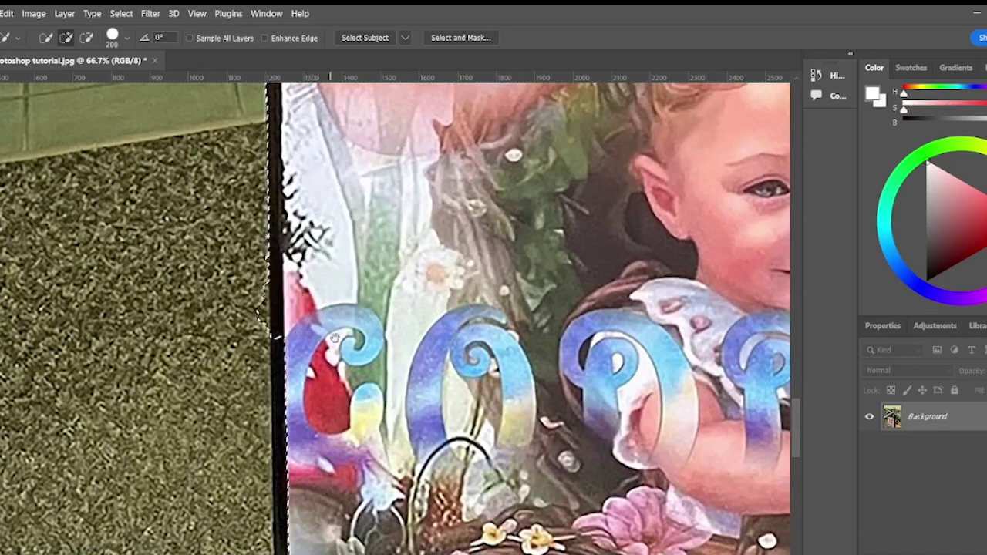
left_click_drag(335, 339, 359, 287)
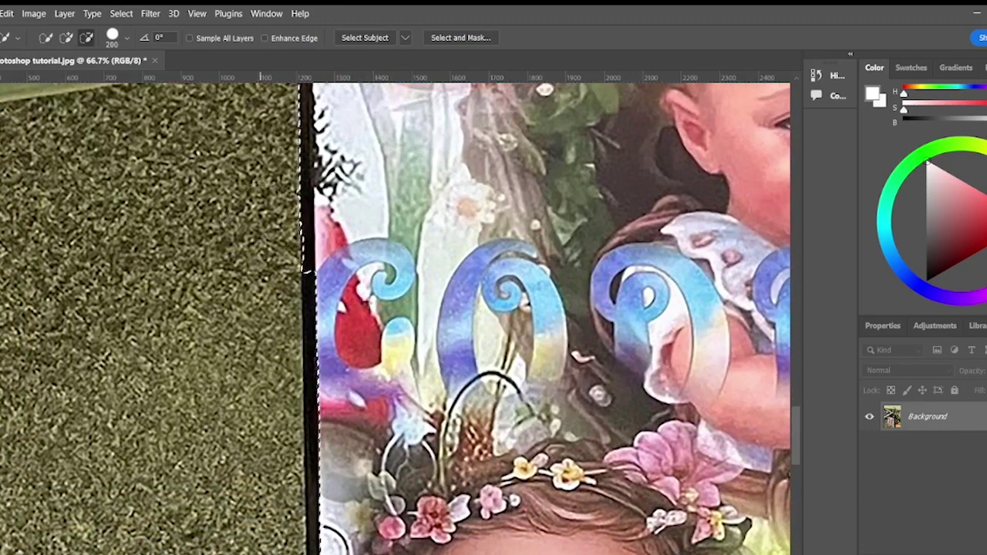
scroll(324, 232, "down", 5)
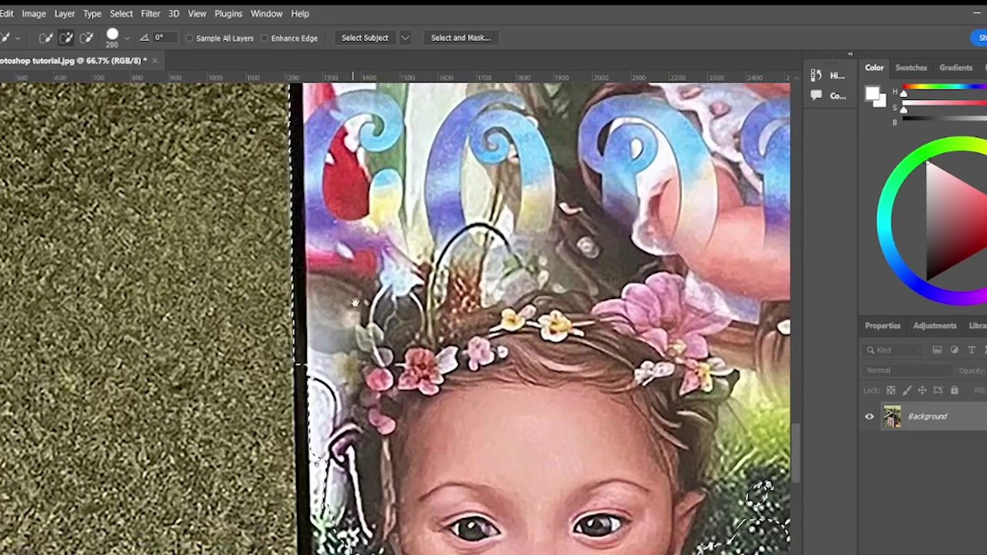
left_click_drag(353, 295, 360, 154)
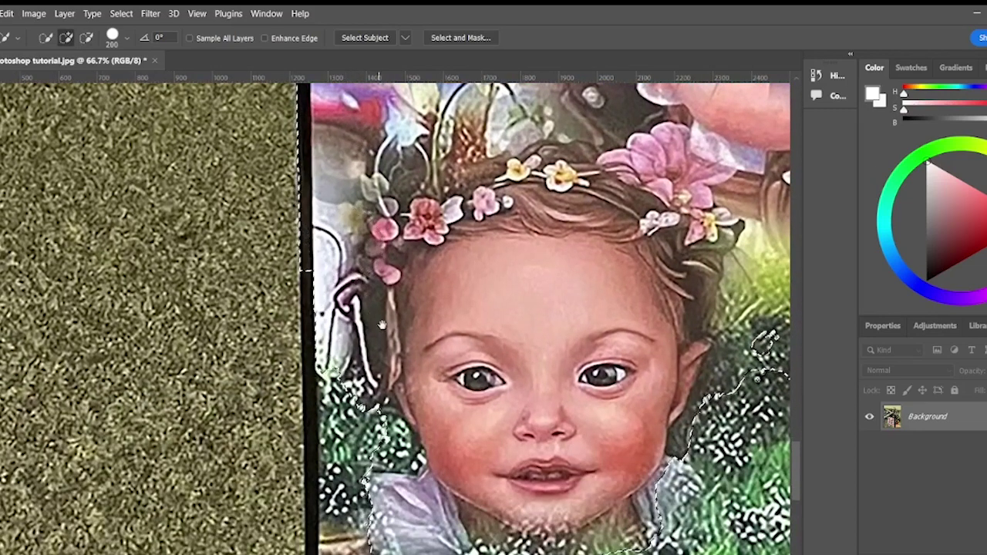
- Add the lower end of the frame's left border and its bottom-left corner to the selection
scroll(383, 187, "down", 4)
scroll(383, 187, "down", 1)
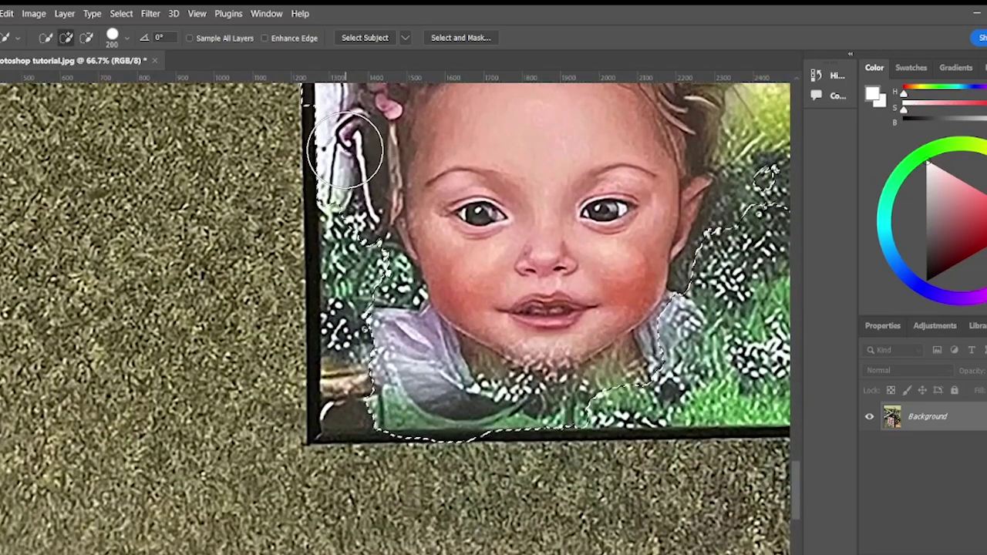
mouse_move(346, 154)
left_mouse_down()
mouse_move(354, 378)
mouse_move(383, 398)
mouse_move(436, 391)
mouse_move(349, 349)
mouse_move(295, 355)
left_mouse_up()
mouse_move(295, 355)
left_mouse_down()
mouse_move(315, 369)
mouse_move(335, 359)
left_mouse_up()
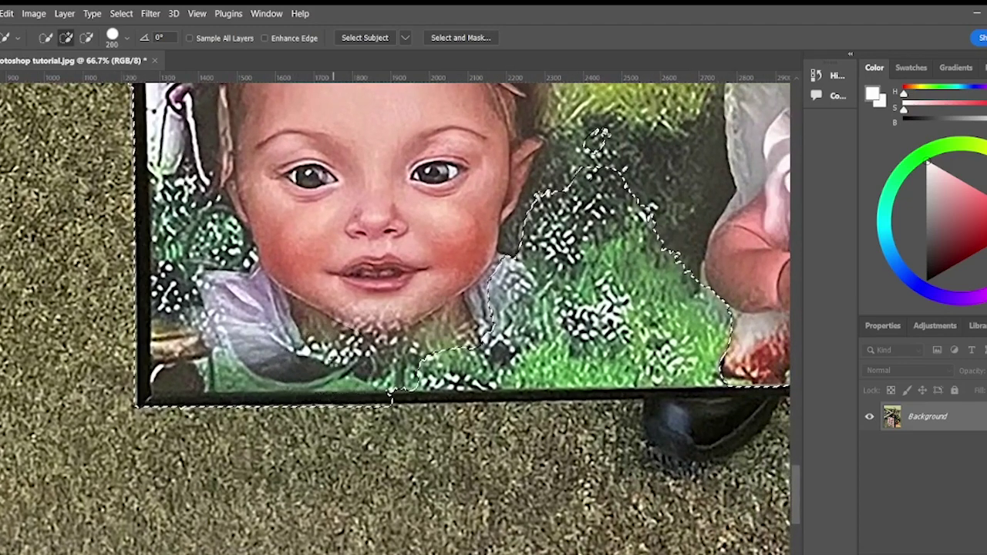
- Add the missed grass area around the bottom-left portrait and the adjoining bottom border of the frame to the selection
mouse_move(403, 357)
left_mouse_down()
mouse_move(512, 333)
mouse_move(542, 338)
mouse_move(472, 351)
mouse_move(442, 339)
mouse_move(461, 316)
mouse_move(454, 249)
mouse_move(492, 199)
mouse_move(475, 214)
mouse_move(518, 259)
mouse_move(479, 279)
mouse_move(602, 299)
mouse_move(613, 317)
mouse_move(607, 345)
left_mouse_up()
scroll(447, 351, "right", 3)
left_click_drag(498, 348, 475, 305)
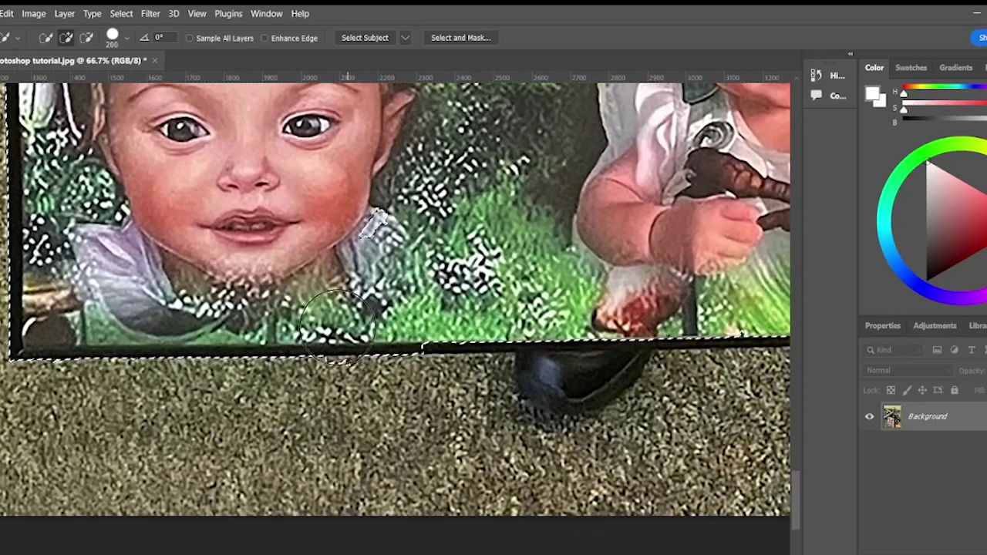
- Subtract the carpet spill below the frame and extend the selection along the bottom border up to the man's shoe
key("alt")
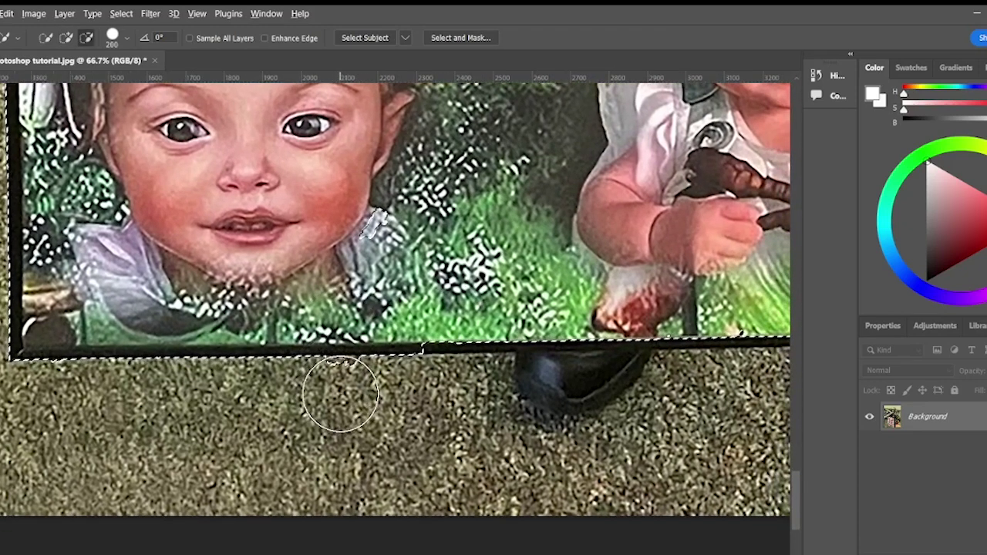
left_click(343, 398, "alt")
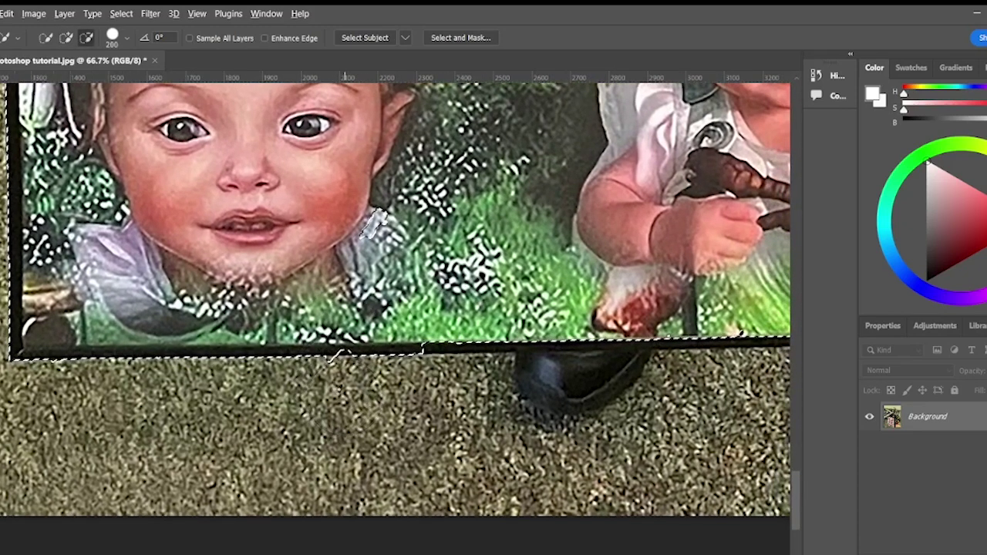
left_click(453, 319)
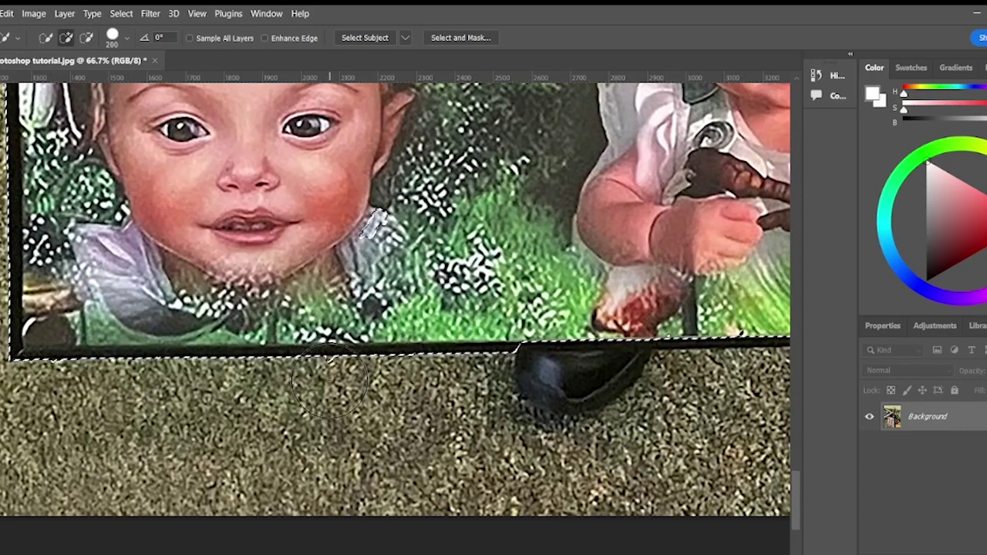
key("alt")
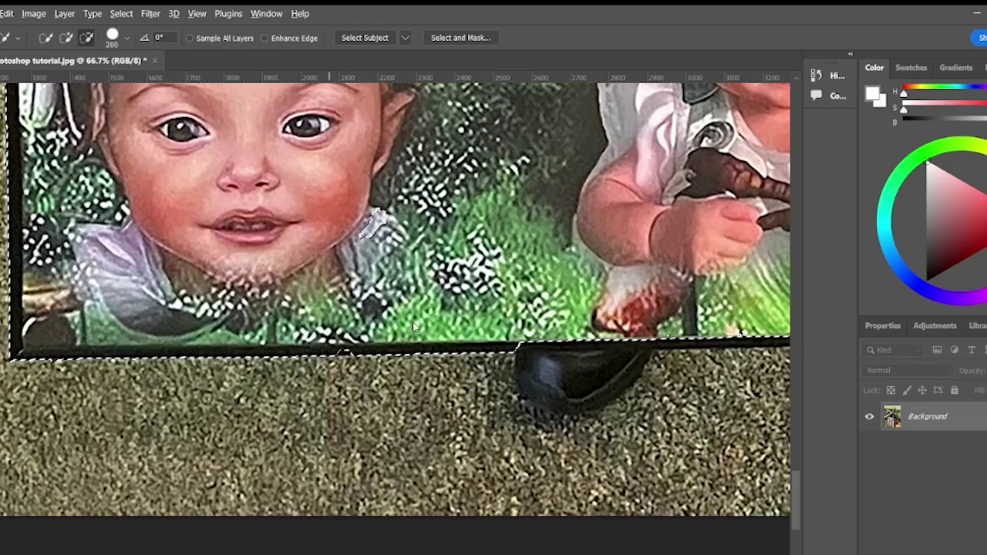
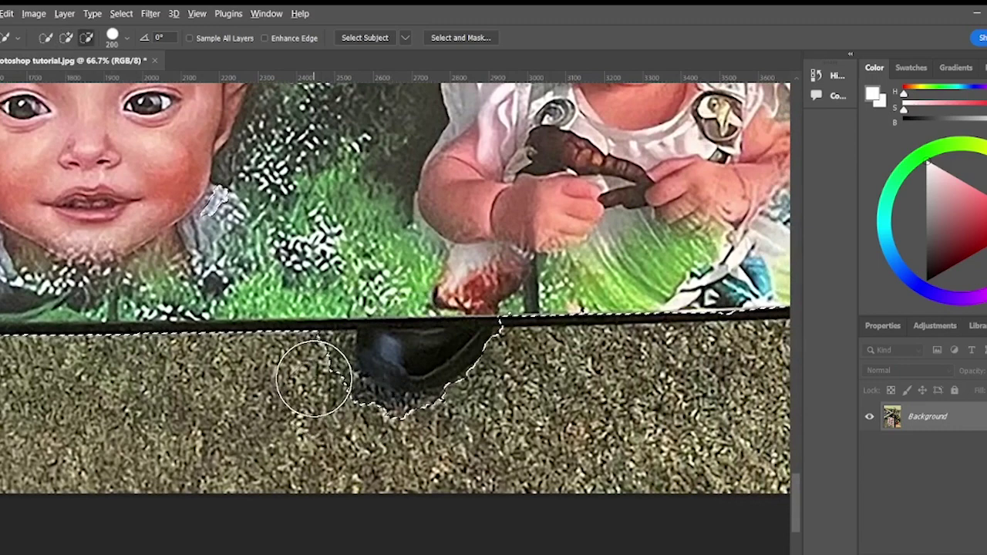
- Subtract the carpet spill around the shoe below the frame and extend the selection along the bottom border to its bottom-right corner
left_click(362, 431, "alt")
left_click(415, 432, "alt")
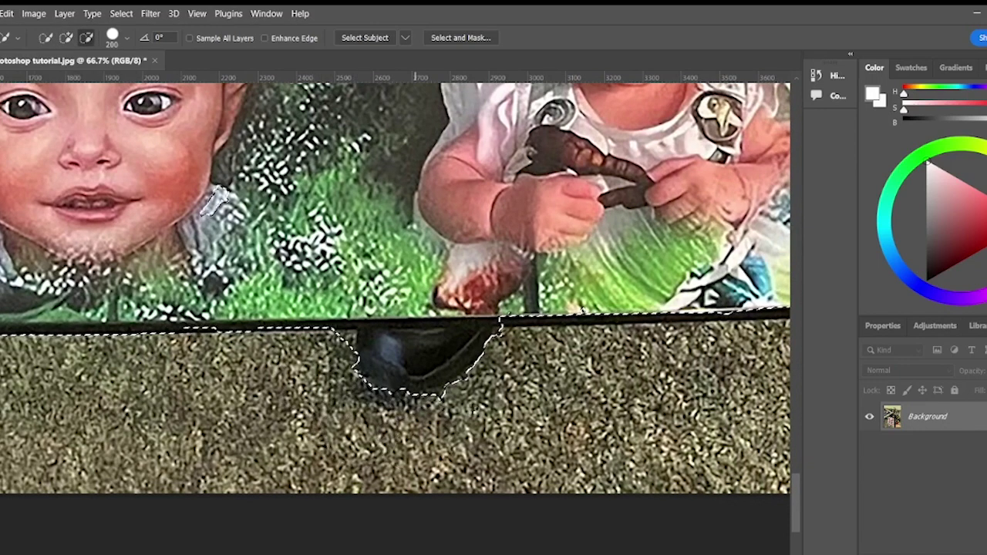
left_click(482, 410, "alt")
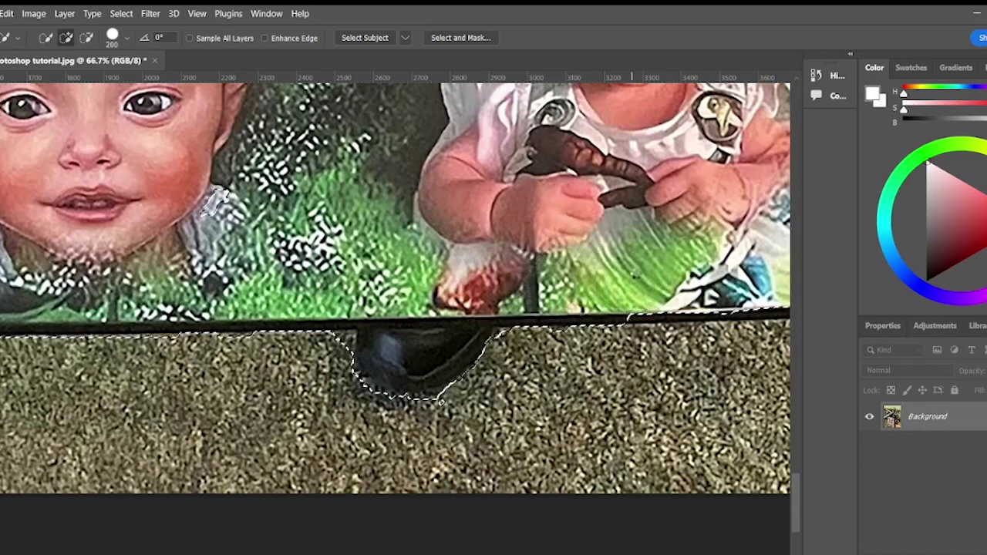
left_click_drag(632, 277, 386, 266)
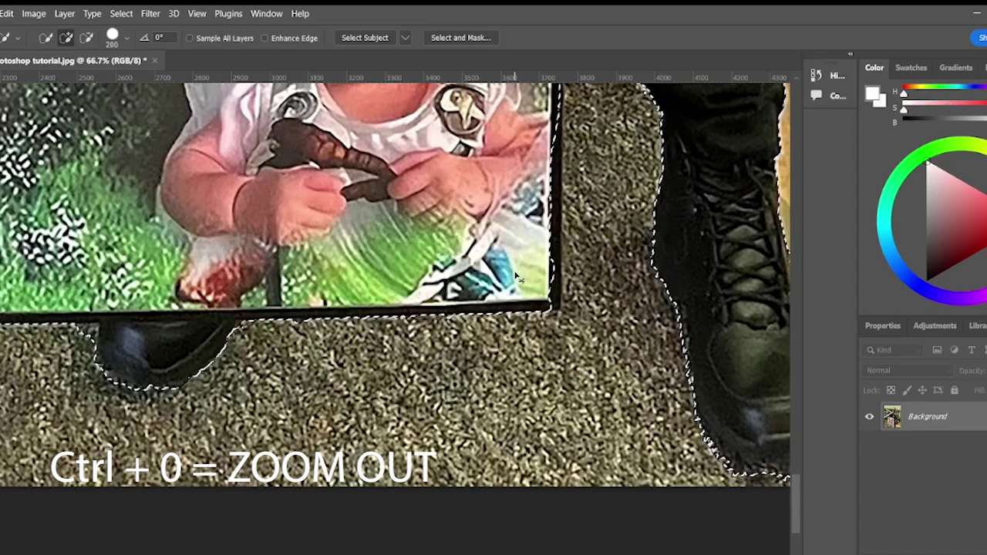
key("ctrl+0")
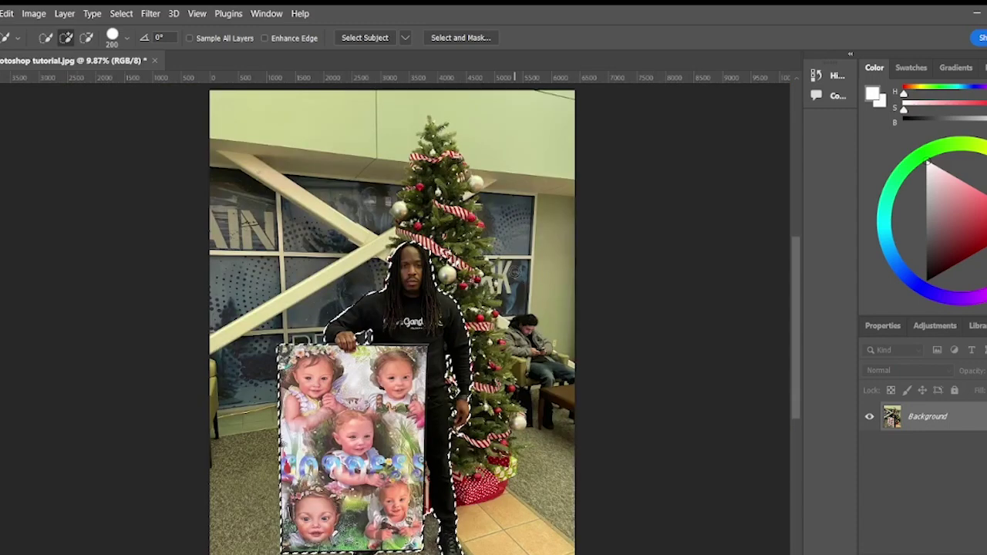
scroll(426, 411, "down", 3)
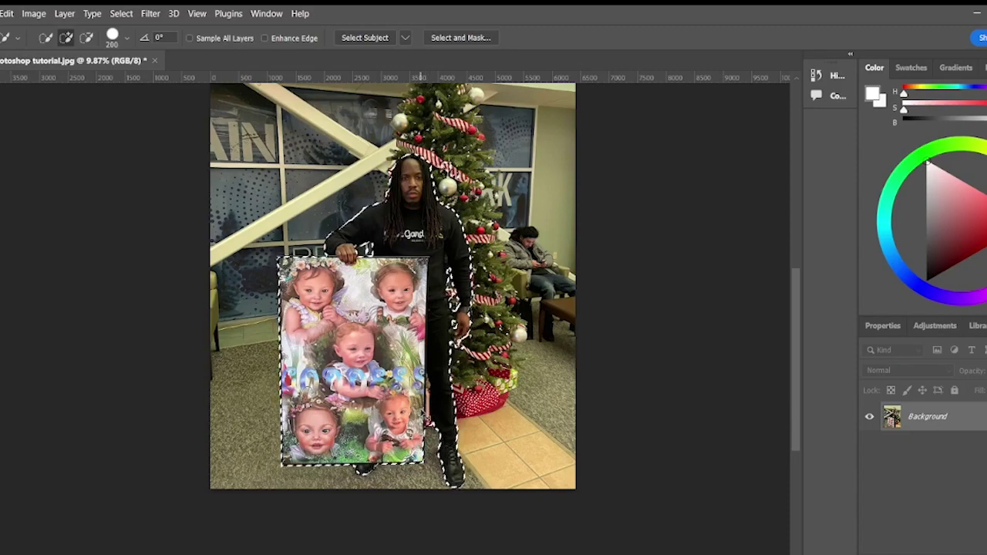
- Subtract the striped gift wrap in the gap between the frame's right border and the man's trouser leg with an 80 px brush
key("ctrl+plus")
key("ctrl+plus")
key("ctrl+plus")
key("ctrl+plus")
key("ctrl+plus")
key("ctrl+plus")
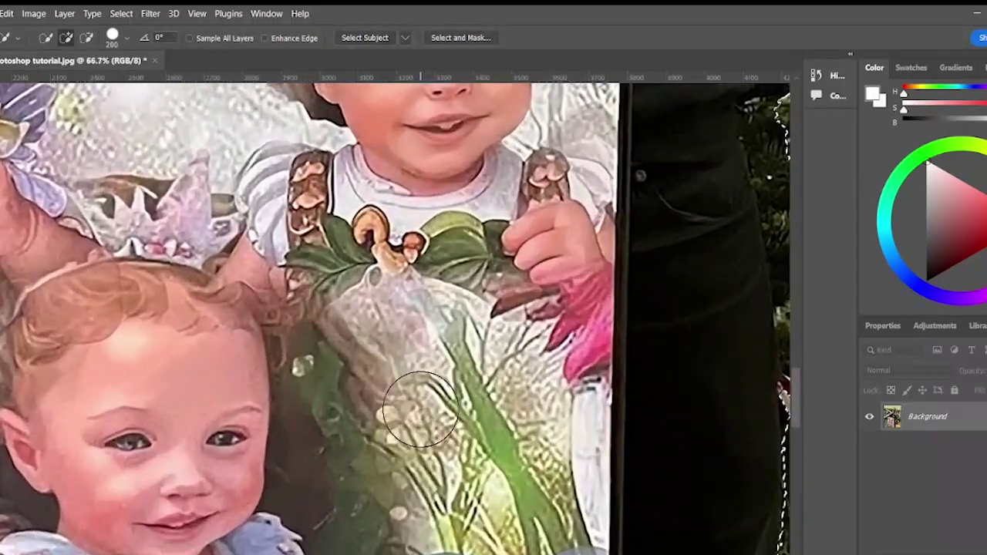
mouse_move(420, 409)
left_mouse_down()
mouse_move(414, 377)
mouse_move(285, 256)
left_mouse_up()
mouse_move(419, 356)
left_mouse_down()
mouse_move(363, 310)
mouse_move(357, 240)
left_mouse_up()
left_click_drag(370, 361, 380, 286)
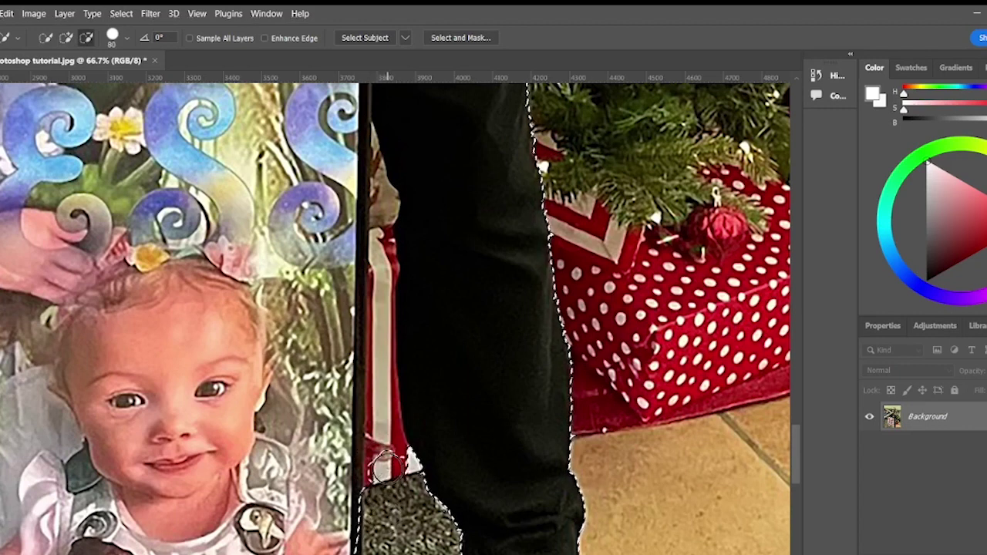
left_click(380, 418)
left_click(380, 415, "alt")
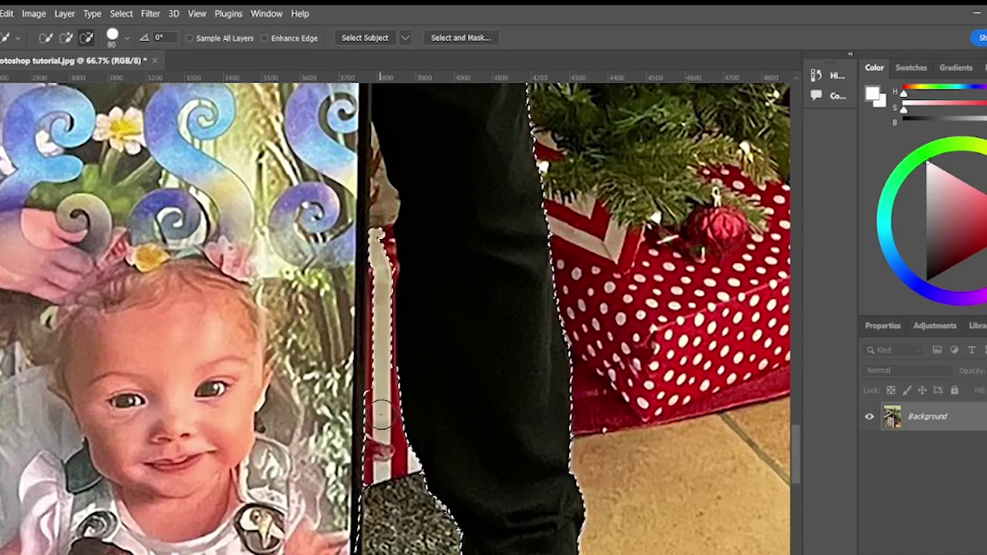
- Subtract the background in the narrow upper end of the gap between frame and leg, reducing the brush size to 20 px
left_click(383, 206, "alt")
left_click_drag(384, 200, 389, 274)
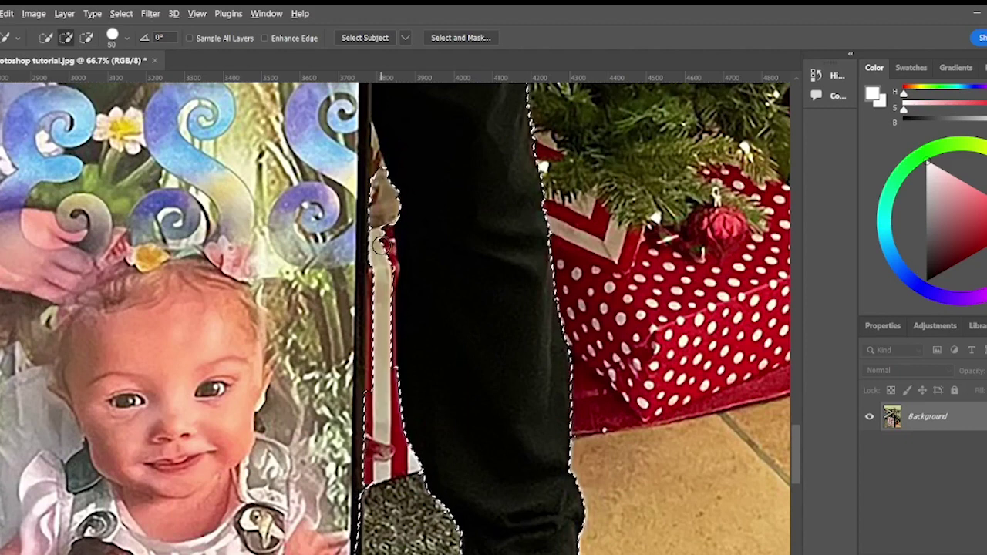
key("alt")
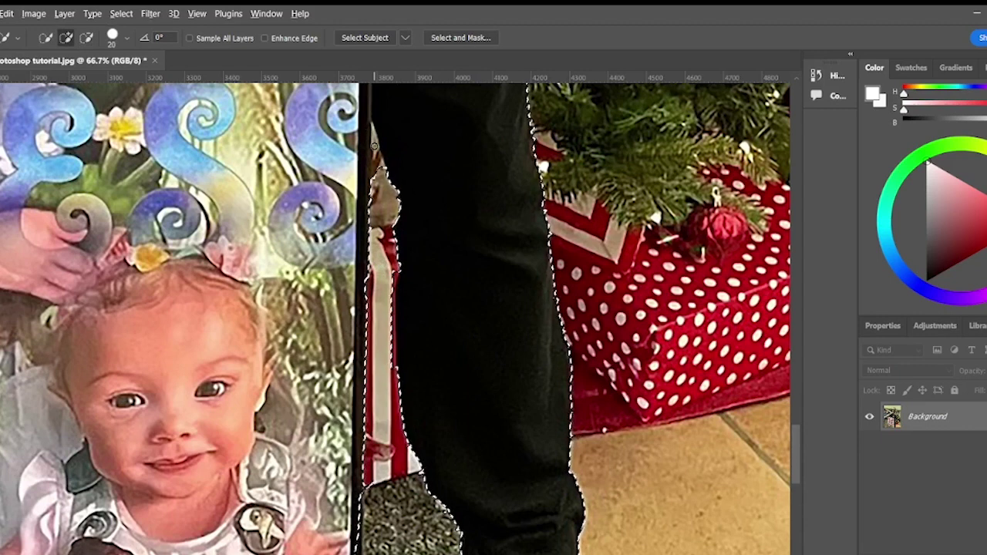
key("alt")
left_click(376, 152, "alt")
left_click(376, 139, "alt")
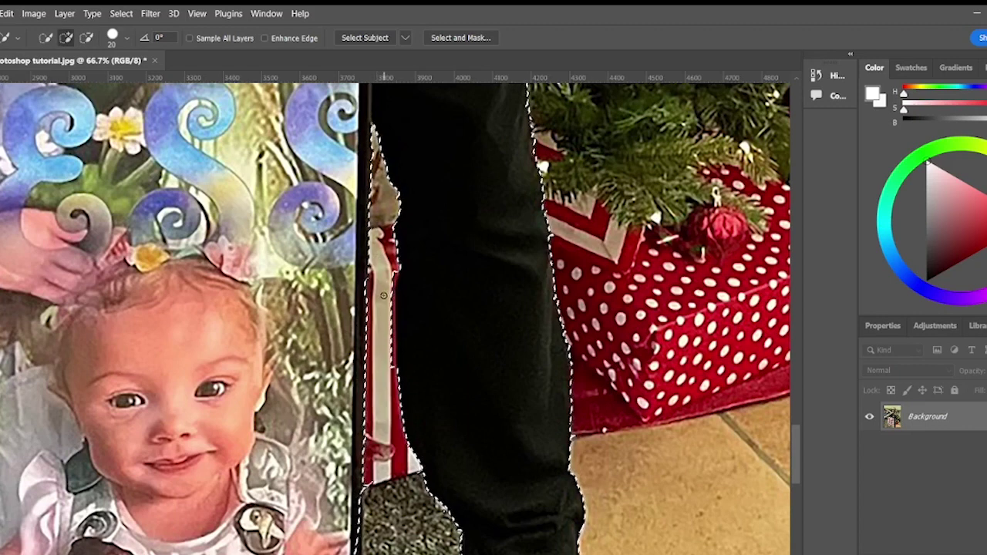
left_click(393, 275, "alt")
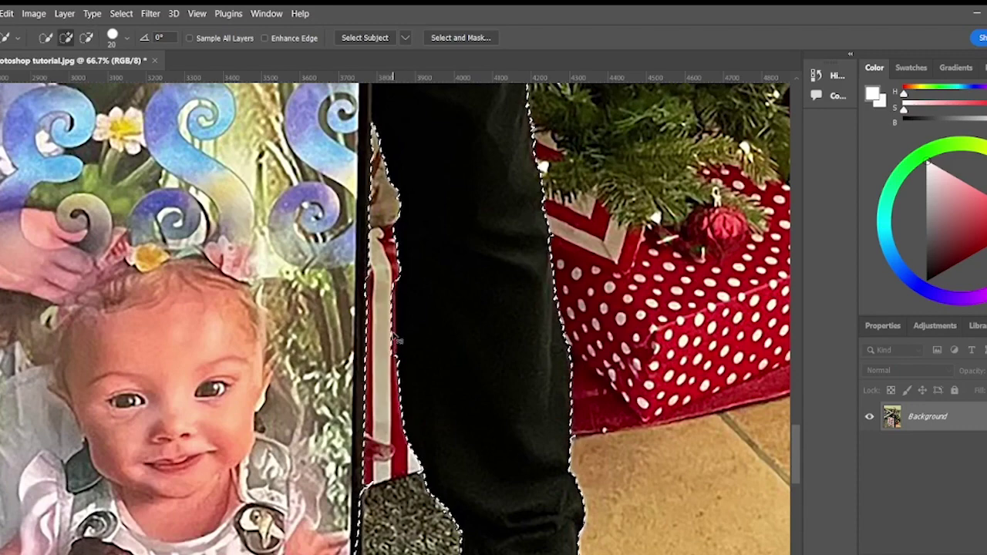
- Subtract the remaining red sliver of gift wrap along the inner edge of the trouser leg
scroll(393, 333, "up", 5)
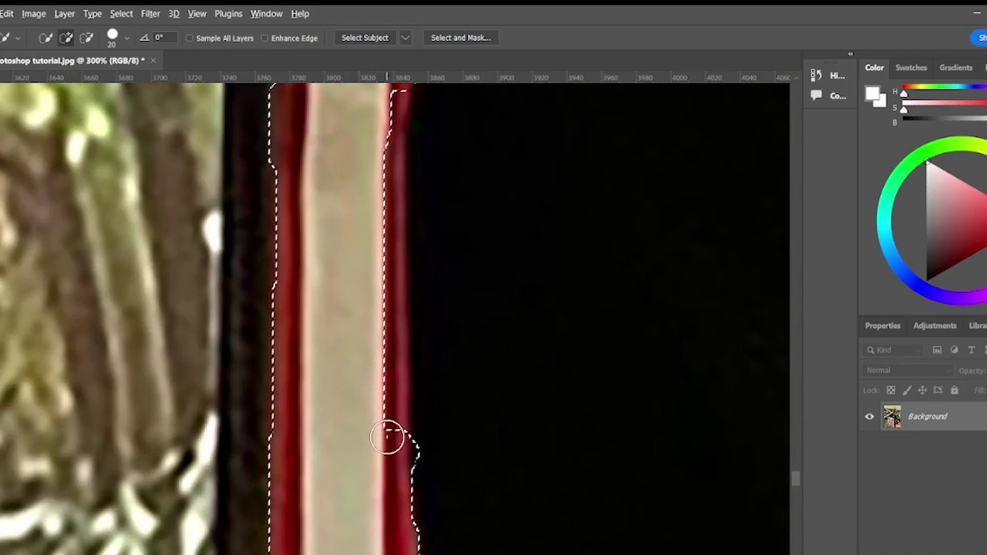
left_click_drag(387, 437, 383, 419)
mouse_move(383, 383)
left_mouse_down()
mouse_move(394, 384)
mouse_move(381, 278)
mouse_move(387, 98)
left_mouse_up()
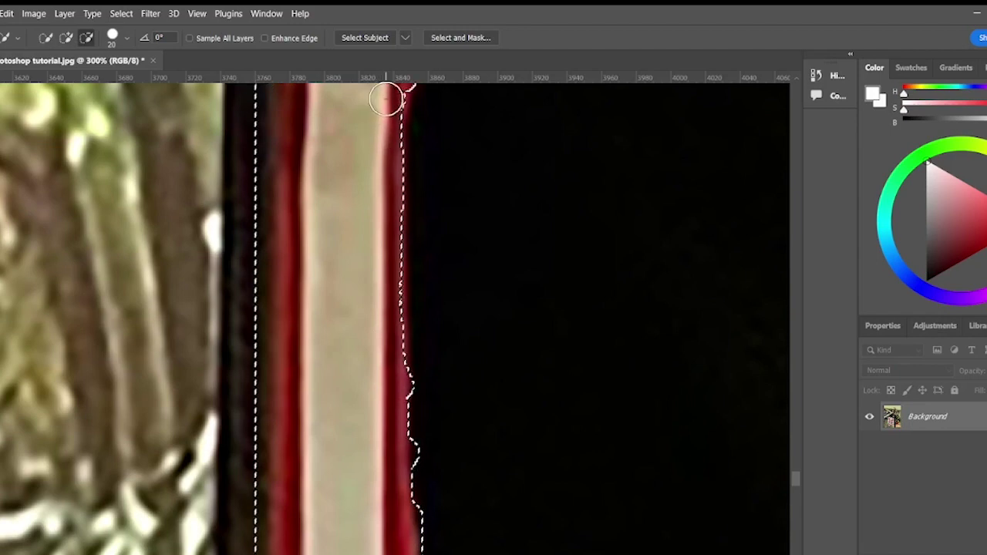
key("ctrl+0")
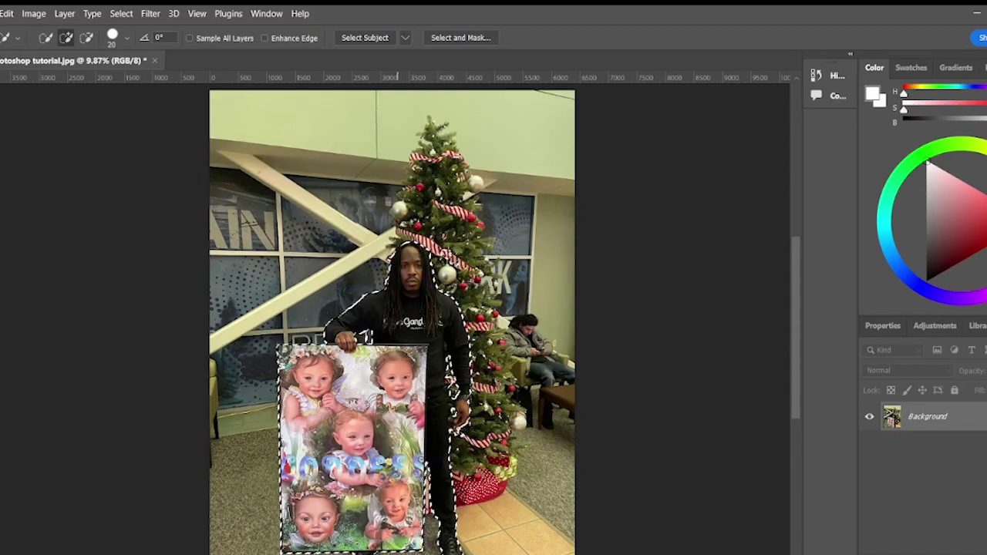
- Subtract the tree branches between the man's lowered arm and his leg from the selection with a 60 px brush
left_click_drag(437, 478, 380, 409)
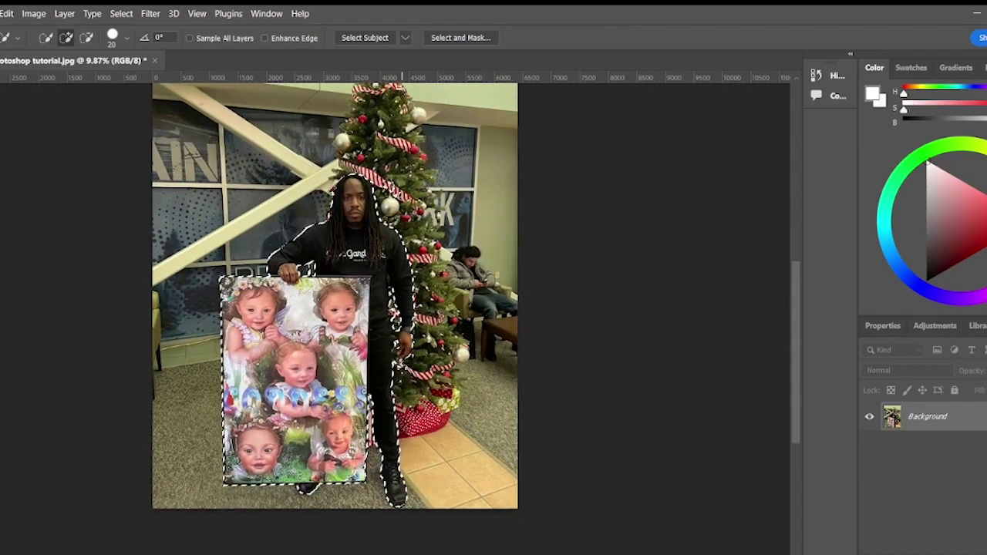
key("ctrl+plus")
key("ctrl+plus")
scroll(402, 369, "up", 5)
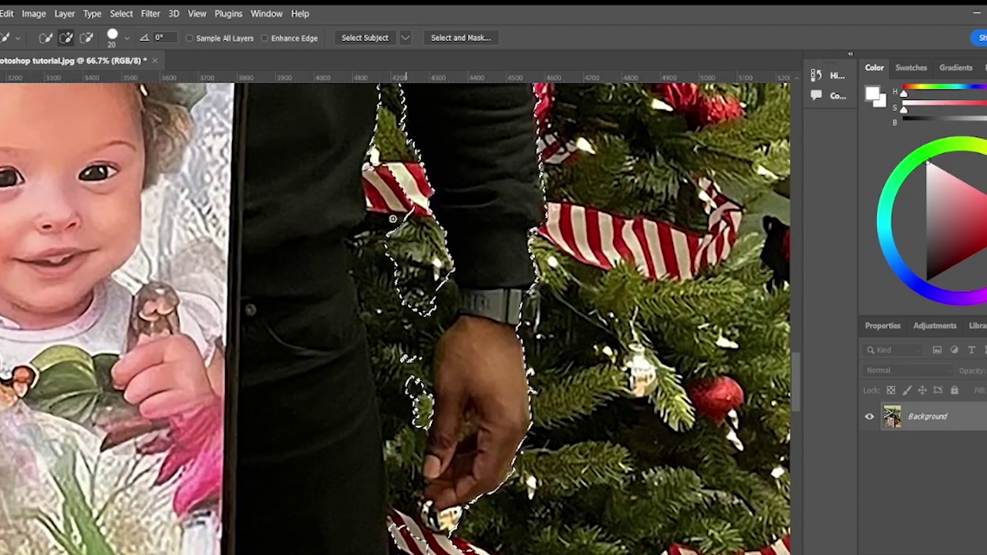
key("alt")
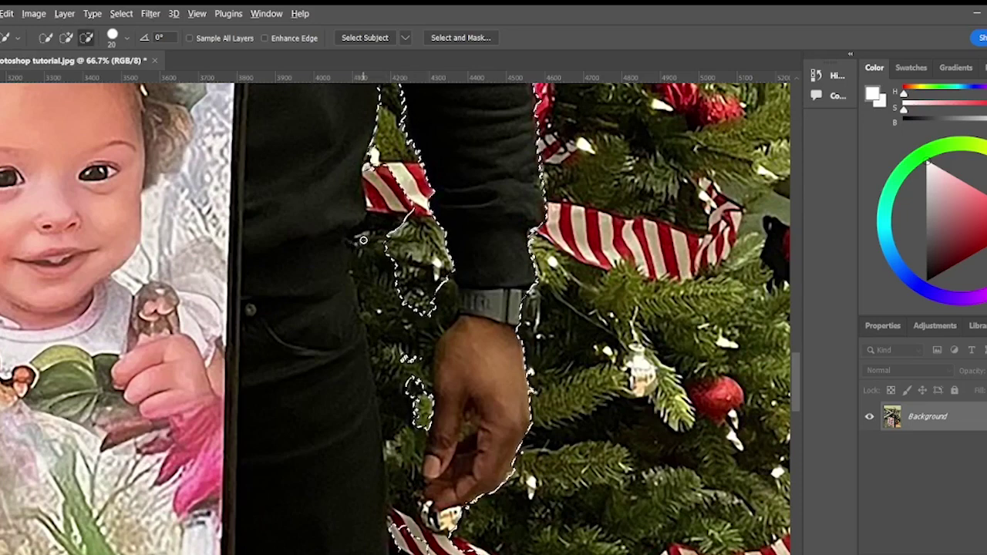
key("bracketright")
key("bracketright")
key("bracketright")
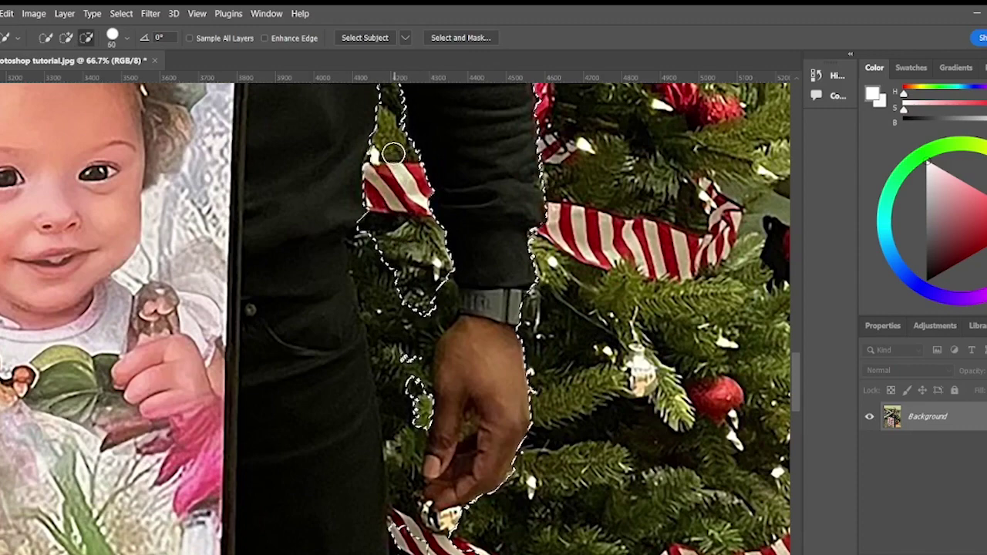
left_click_drag(395, 226, 398, 326)
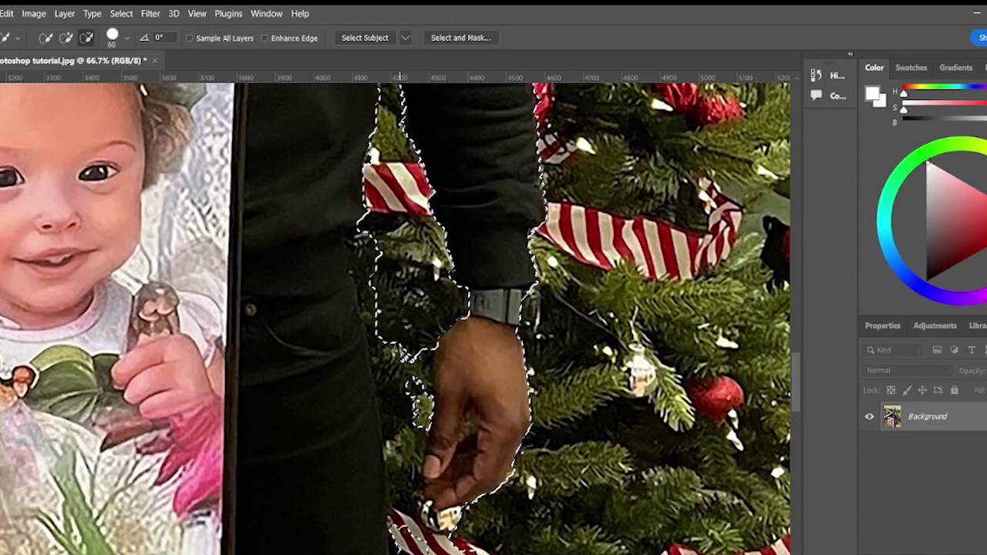
left_click_drag(402, 393, 401, 421)
left_click_drag(402, 483, 410, 522)
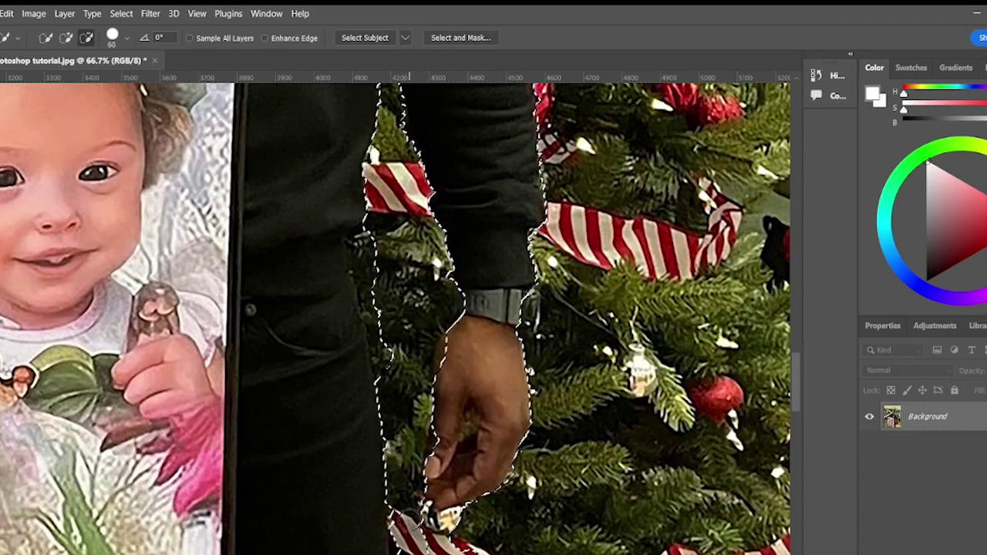
- Refine the selection along the lowered hand's fingers and subtract the ornament and striped ribbon below them
left_click(436, 453)
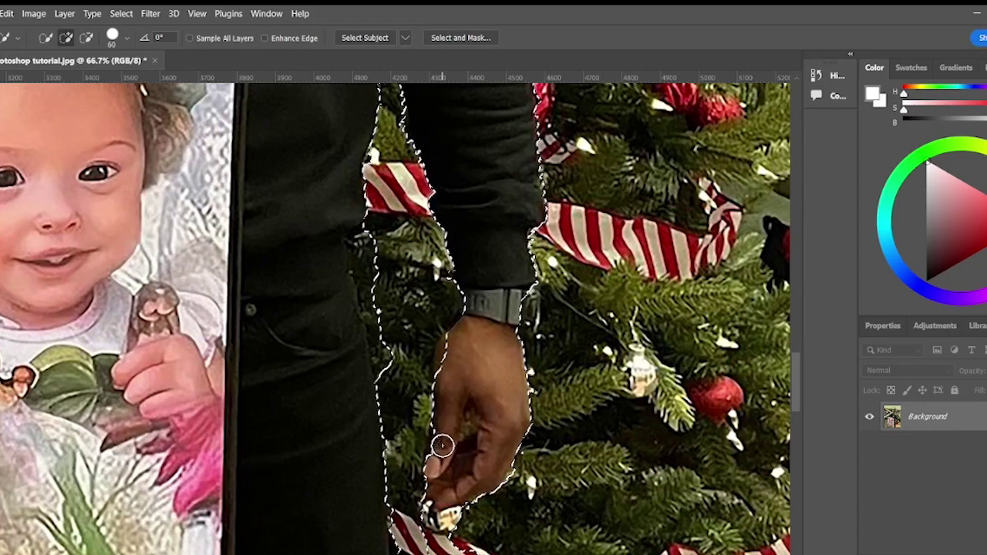
left_click(444, 434)
left_click(412, 454, "alt")
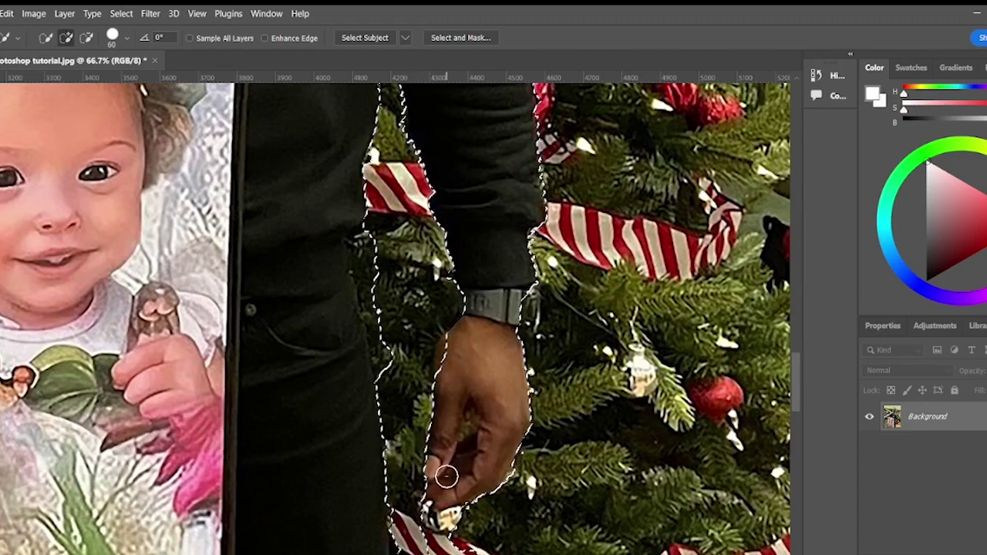
left_click_drag(432, 464, 398, 291)
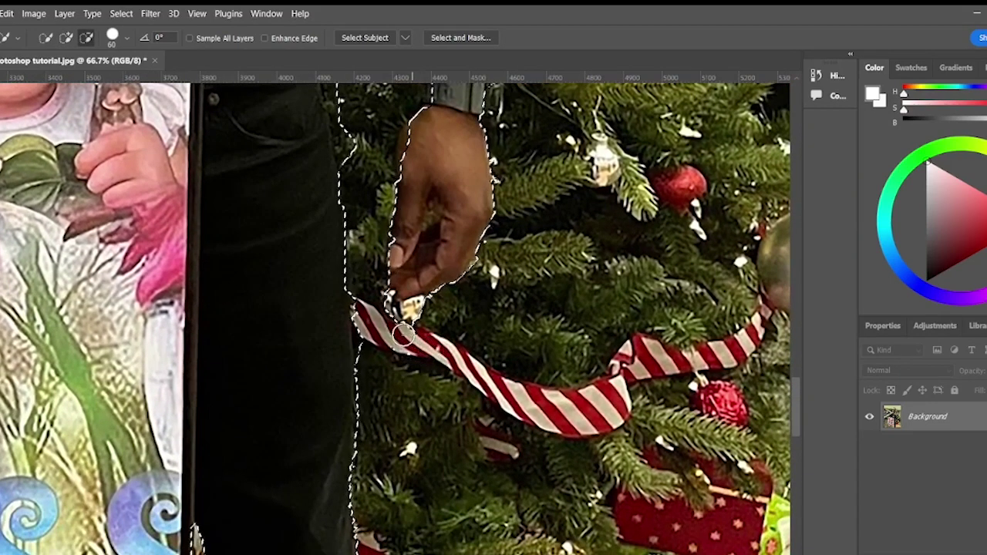
left_click(414, 308)
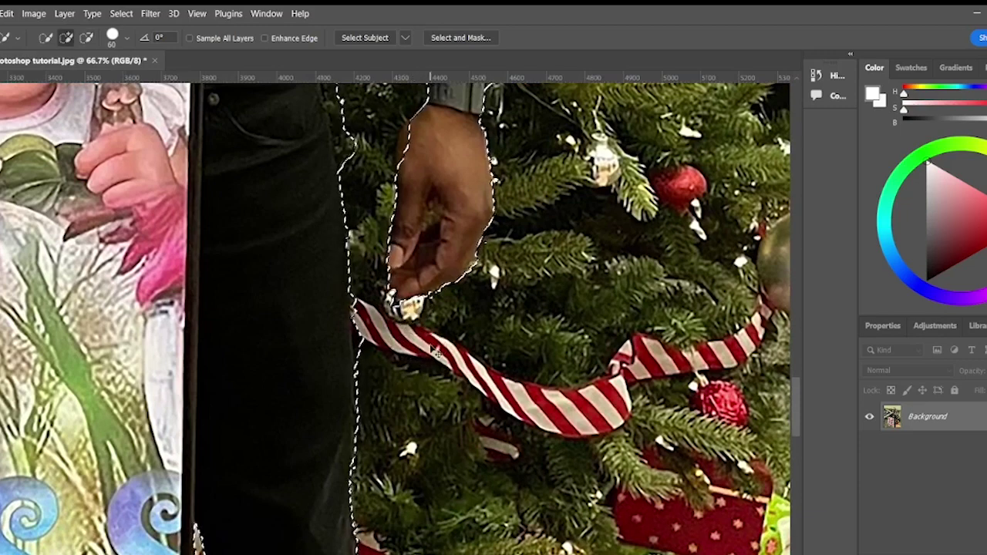
key("ctrl+0")
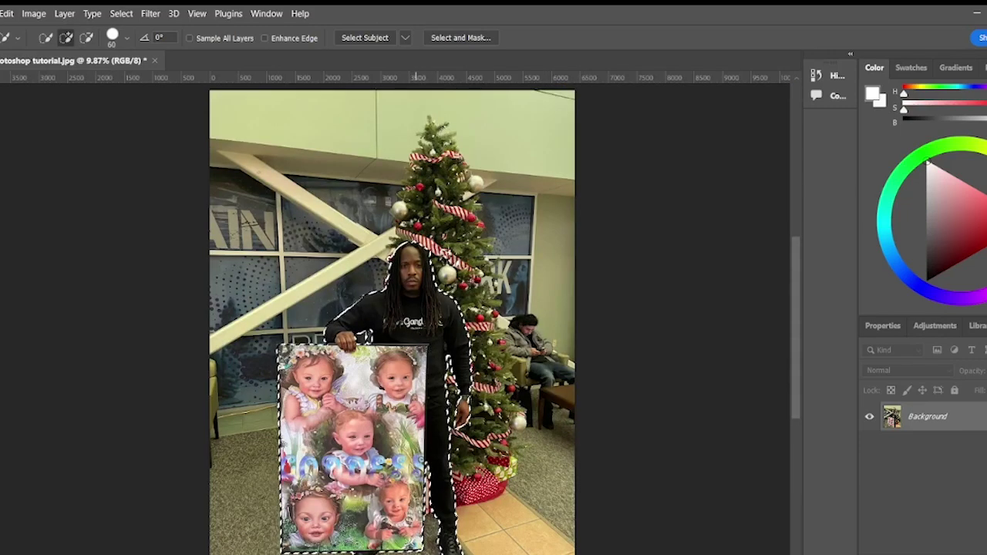
- Subtract the leftover window strip enclosed between the hand on the frame, the sweater and the frame's top border
left_click_drag(383, 434, 406, 415)
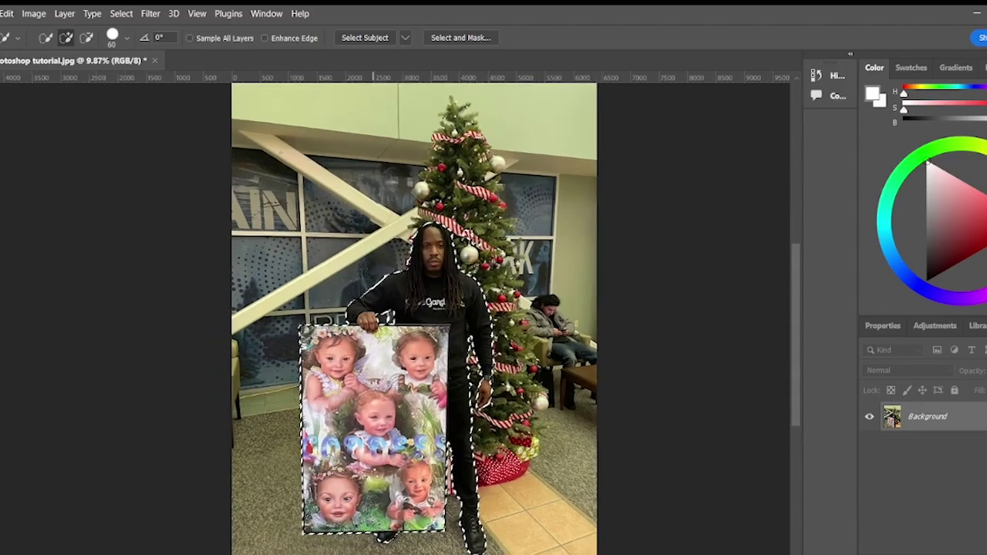
scroll(387, 326, "up", 3)
scroll(387, 326, "up", 4)
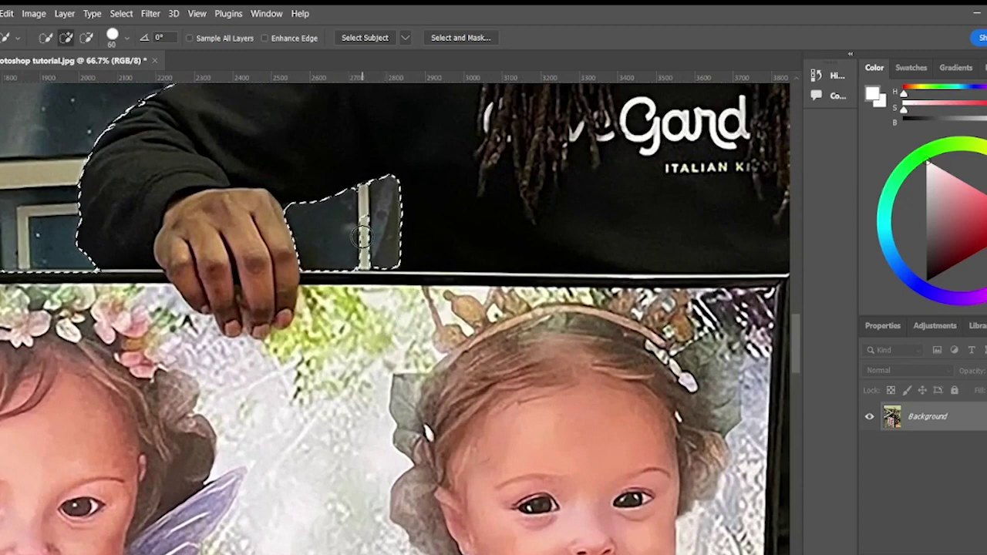
key("alt")
left_click_drag(363, 242, 363, 233)
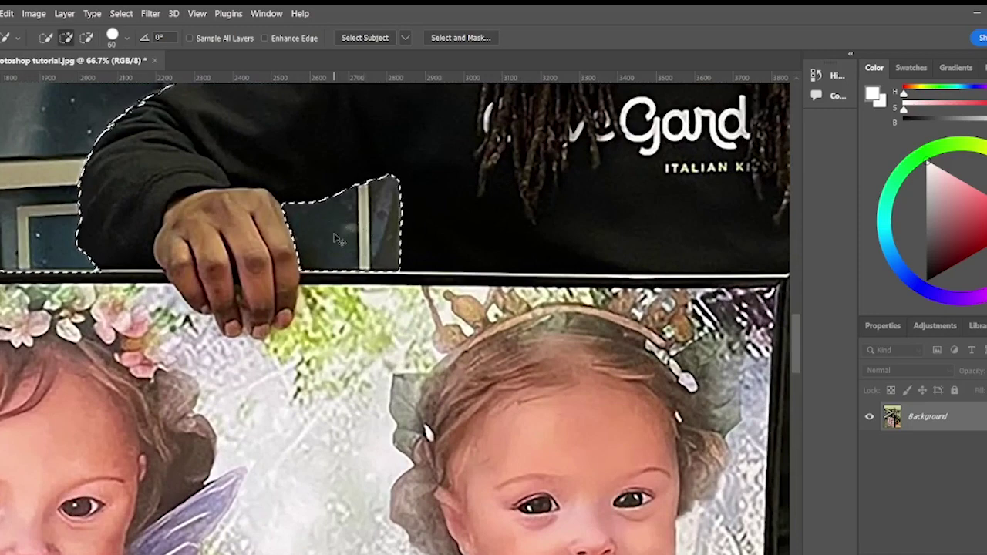
key("ctrl+plus")
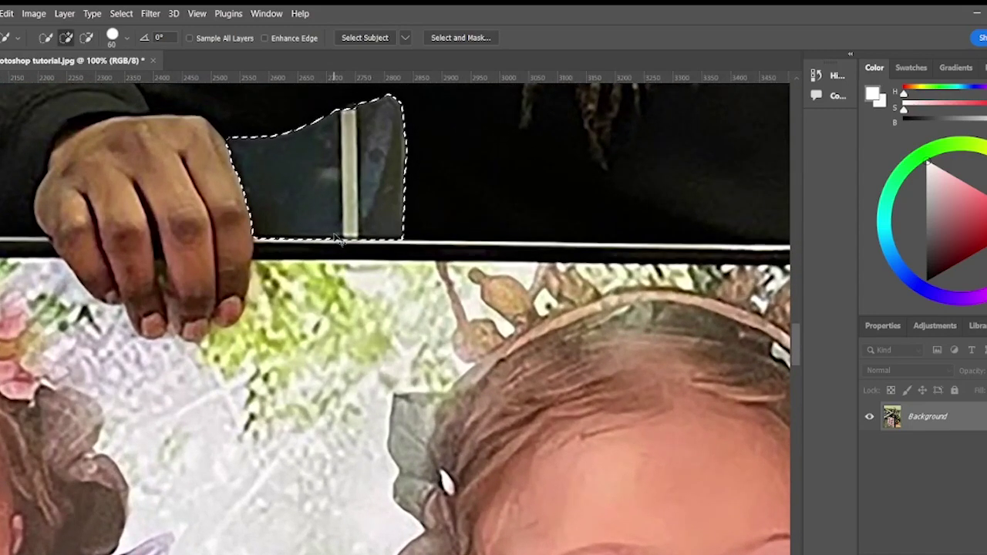
key("ctrl+0")
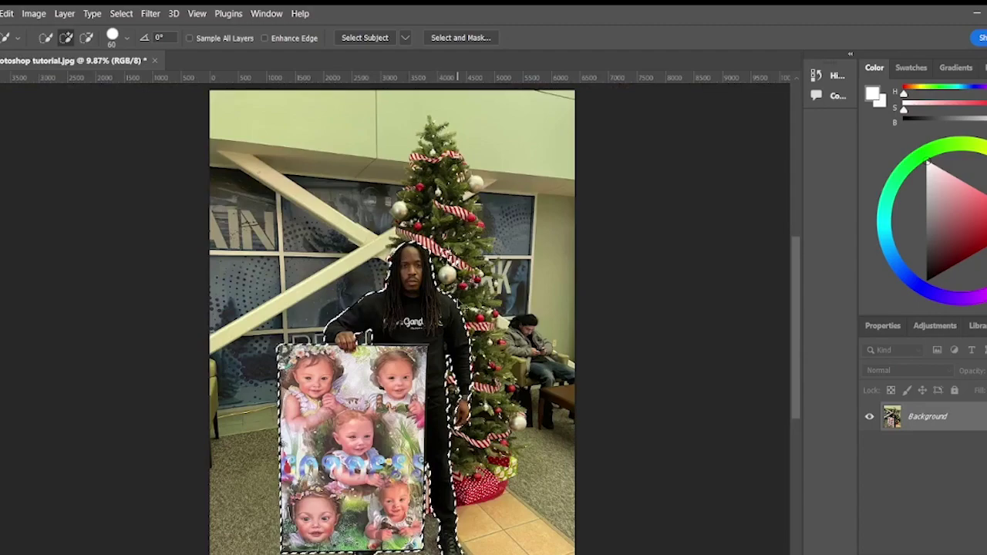
- Subtract the red ornament protruding beside the man's dreadlocks from the selection with the 60 px Quick Selection brush
key("ctrl+plus")
key("ctrl+plus")
key("ctrl+plus")
key("ctrl+plus")
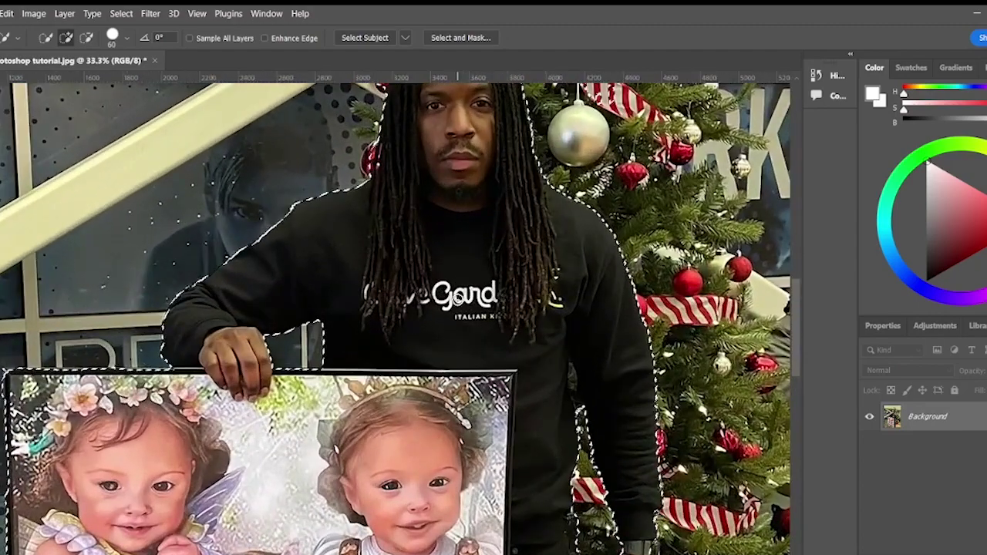
left_click_drag(457, 299, 390, 469)
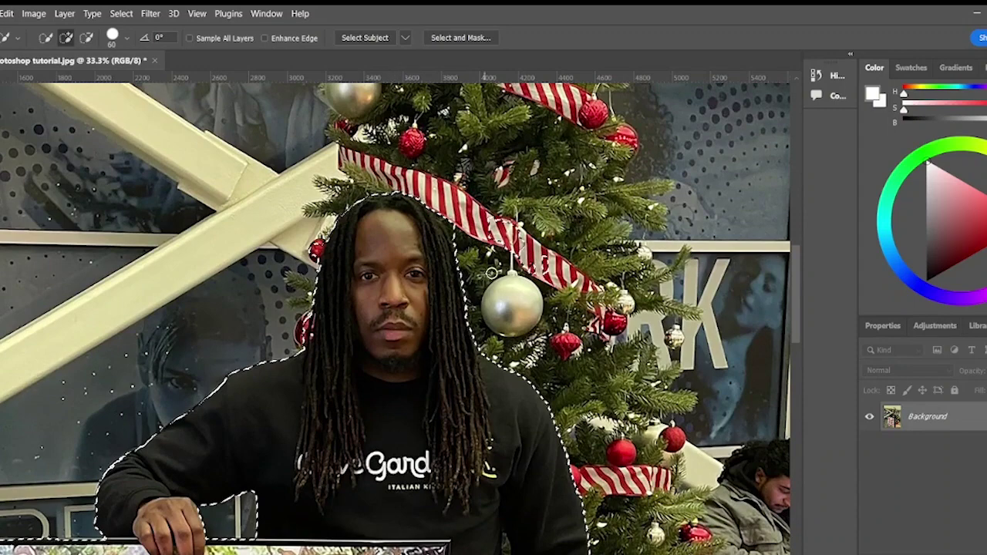
key("alt")
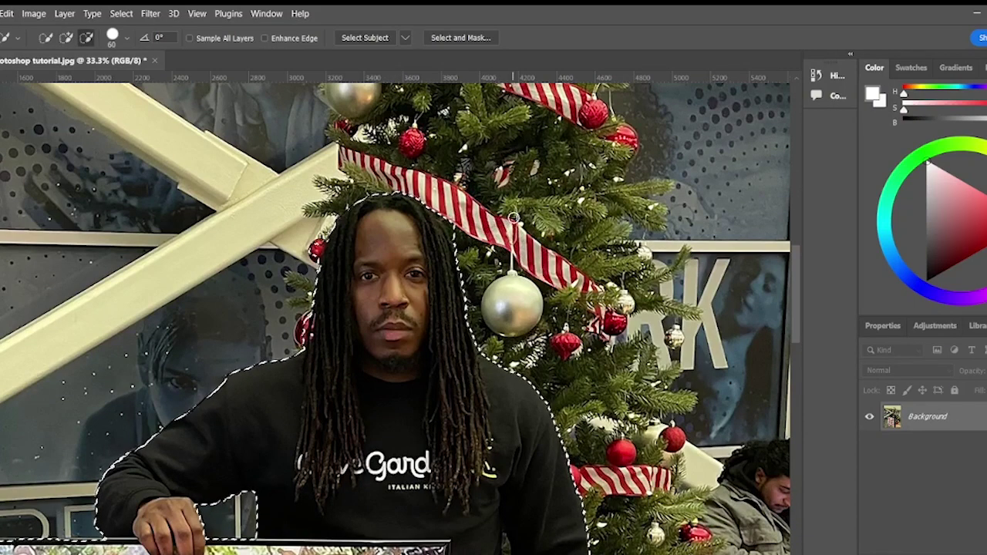
mouse_move(327, 274)
left_mouse_down()
mouse_move(426, 276)
mouse_move(437, 370)
mouse_move(454, 285)
left_mouse_up()
scroll(424, 275, "up", 4)
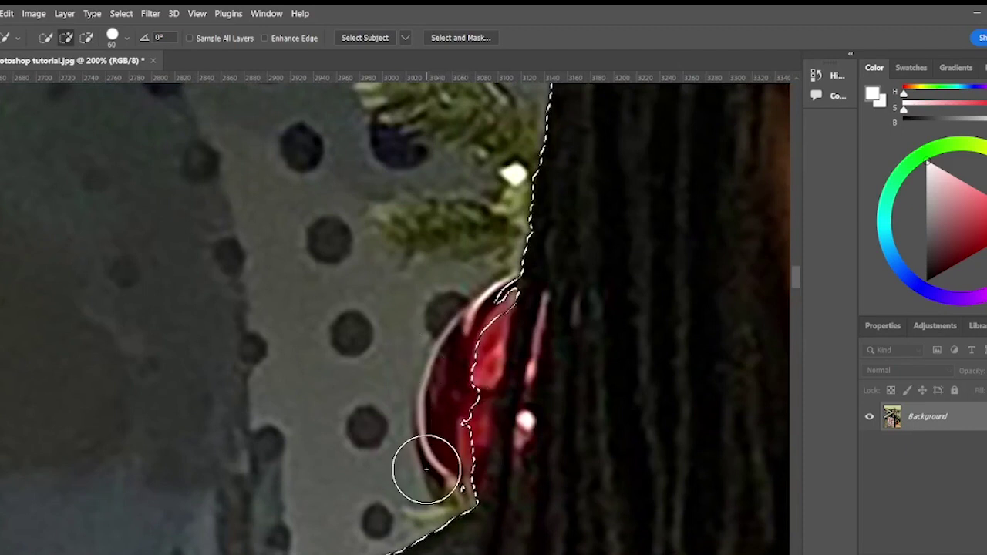
key("alt")
left_click(441, 478, "alt")
mouse_move(452, 453)
left_mouse_down()
mouse_move(448, 404)
mouse_move(463, 374)
left_mouse_up()
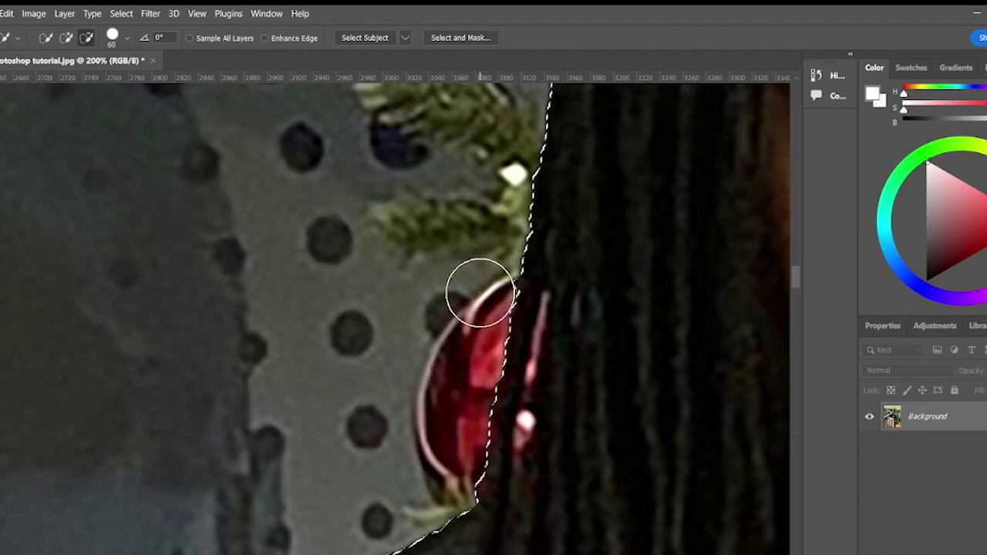
left_click_drag(534, 294, 528, 478)
- Refine the selection along the top of the man's hair, subtracting the tree branch and striped ribbon remnants above it
mouse_move(584, 256)
left_mouse_down()
mouse_move(529, 392)
mouse_move(441, 343)
mouse_move(430, 469)
left_mouse_up()
mouse_move(368, 295)
left_mouse_down()
mouse_move(385, 308)
mouse_move(385, 297)
mouse_move(382, 316)
left_mouse_up()
left_click_drag(353, 346, 365, 379)
mouse_move(376, 446)
left_mouse_down()
mouse_move(385, 326)
mouse_move(429, 221)
mouse_move(486, 227)
mouse_move(511, 205)
mouse_move(438, 399)
left_mouse_up()
mouse_move(433, 335)
left_mouse_down()
mouse_move(389, 356)
mouse_move(322, 360)
left_mouse_up()
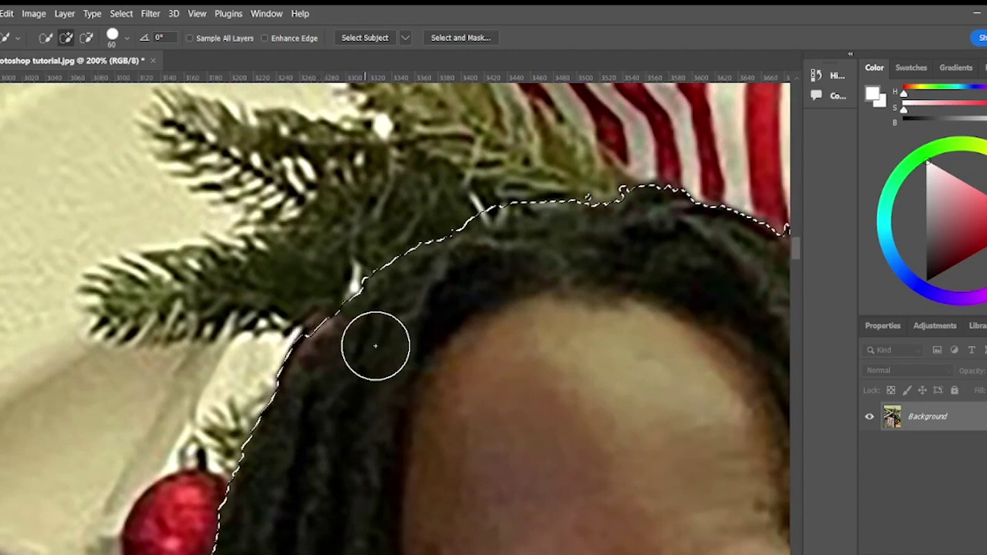
key("alt")
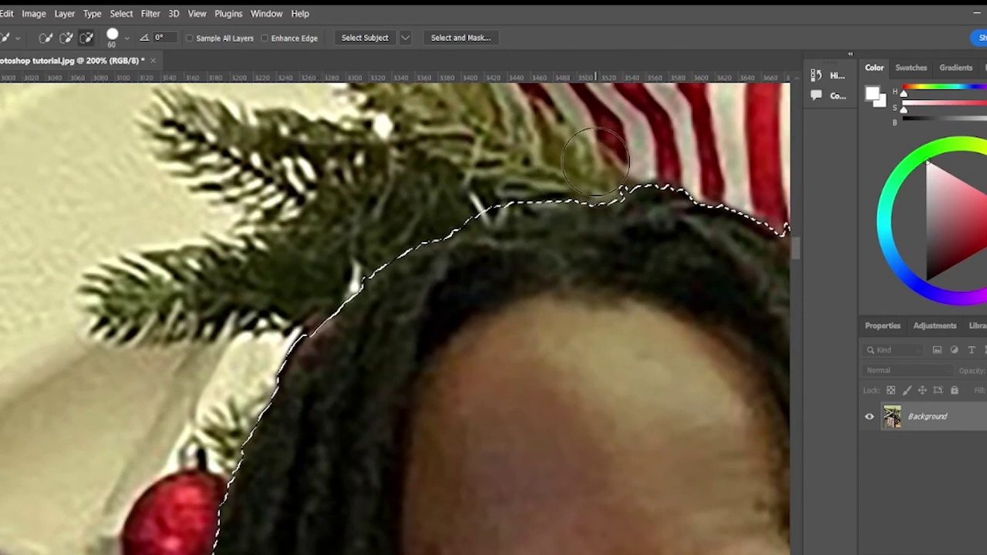
left_click(600, 162, "alt")
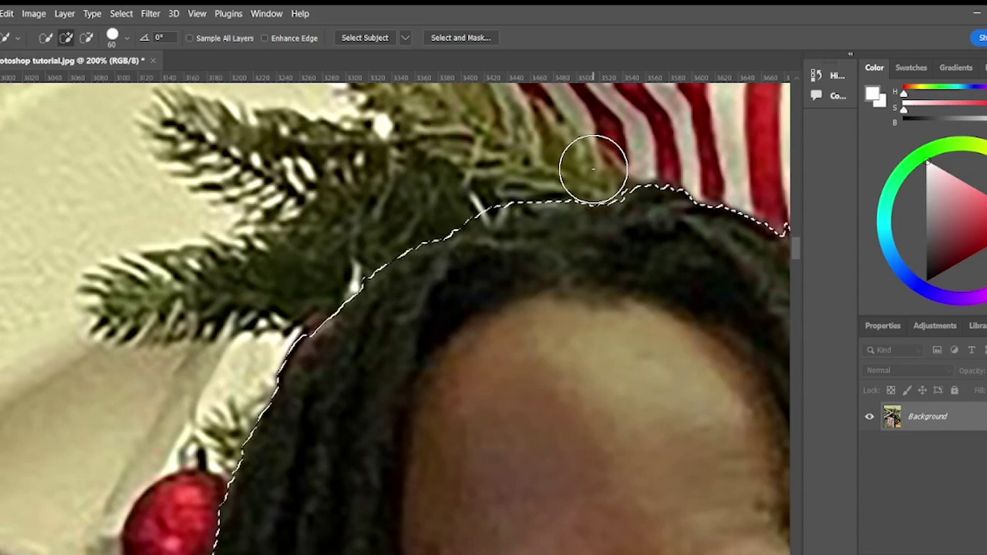
key("ctrl+0")
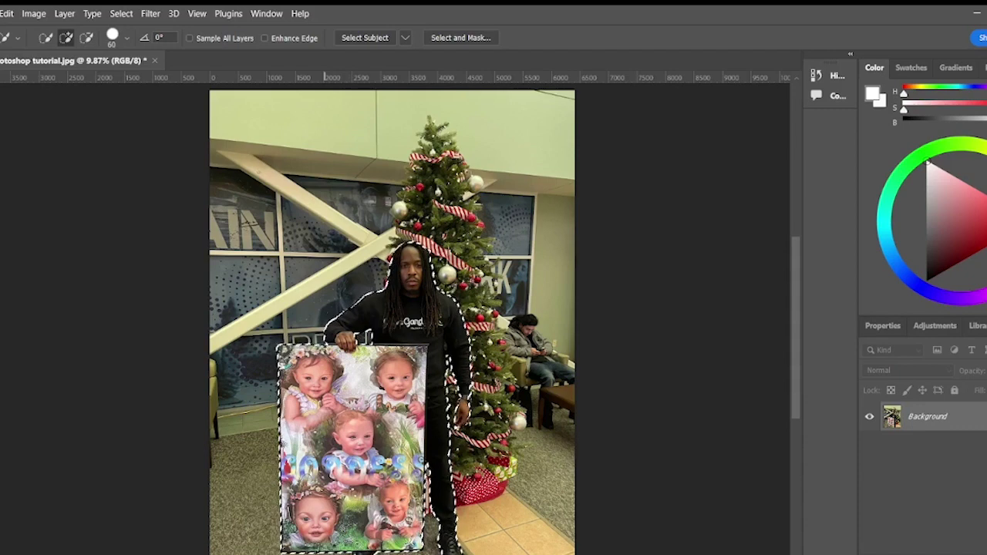
- Copy the selected man and framed picture onto a new layer and hide the Background layer
key("ctrl+c")
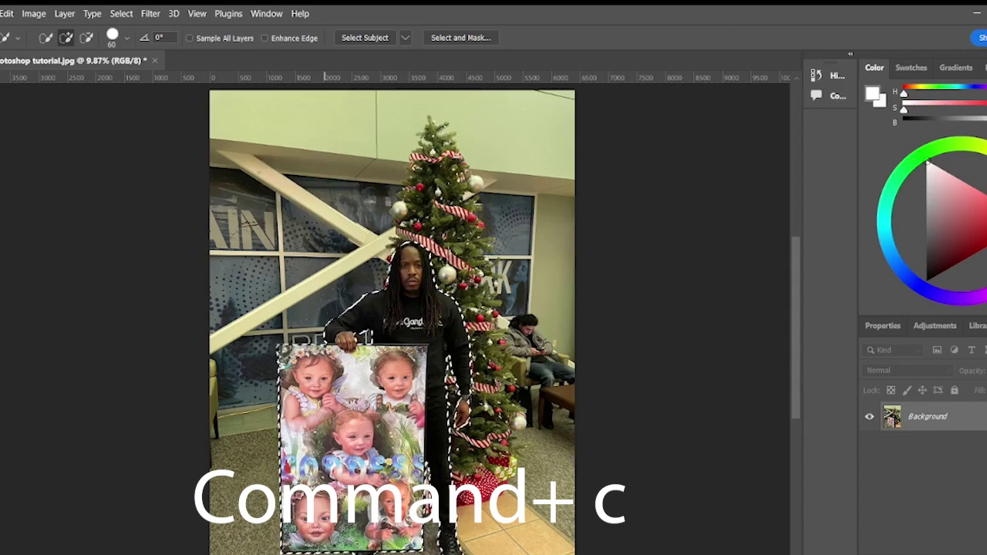
key("ctrl+v")
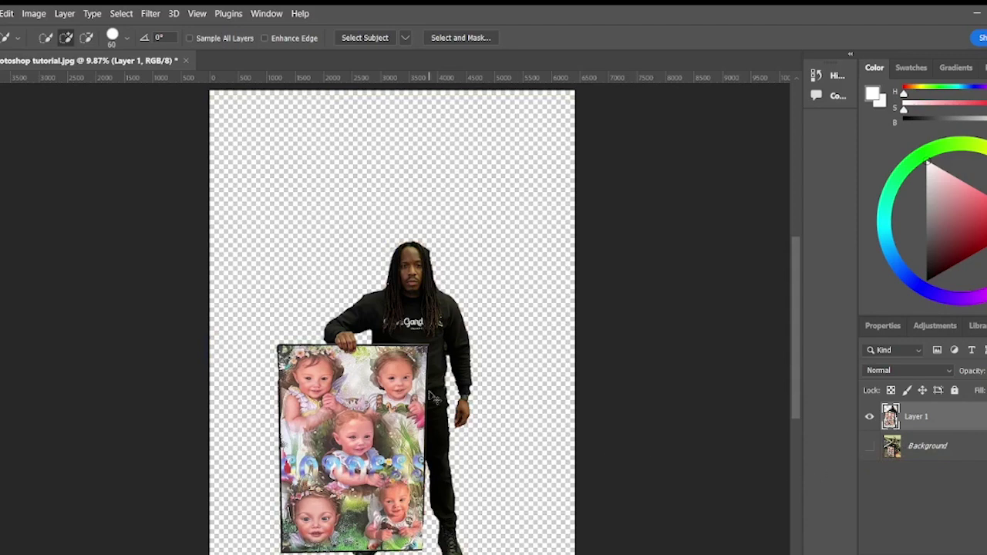
- Erase the leftover dark background bits along the outer hair edge beside the striped ribbon area with a 45 px Eraser
scroll(434, 398, "up", 6)
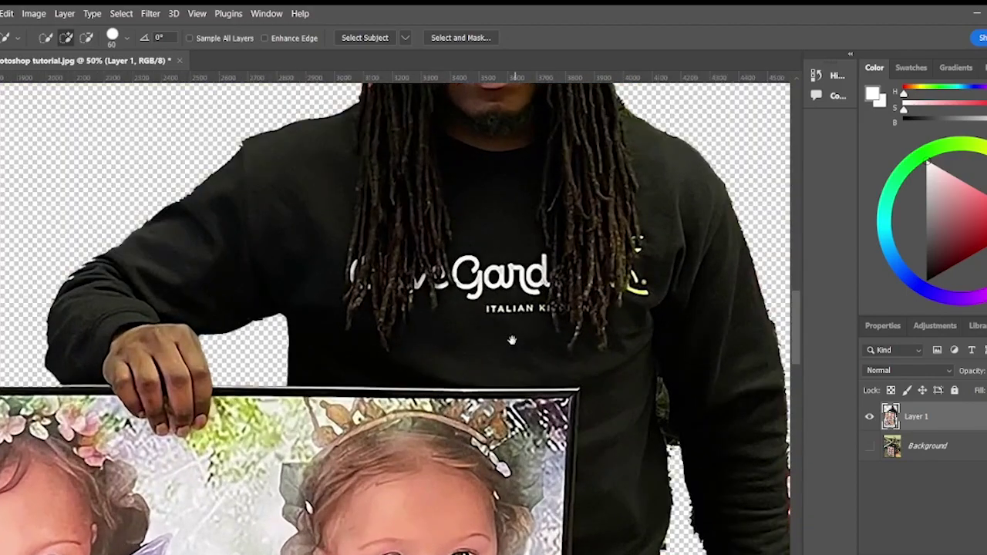
scroll(427, 346, "up", 5)
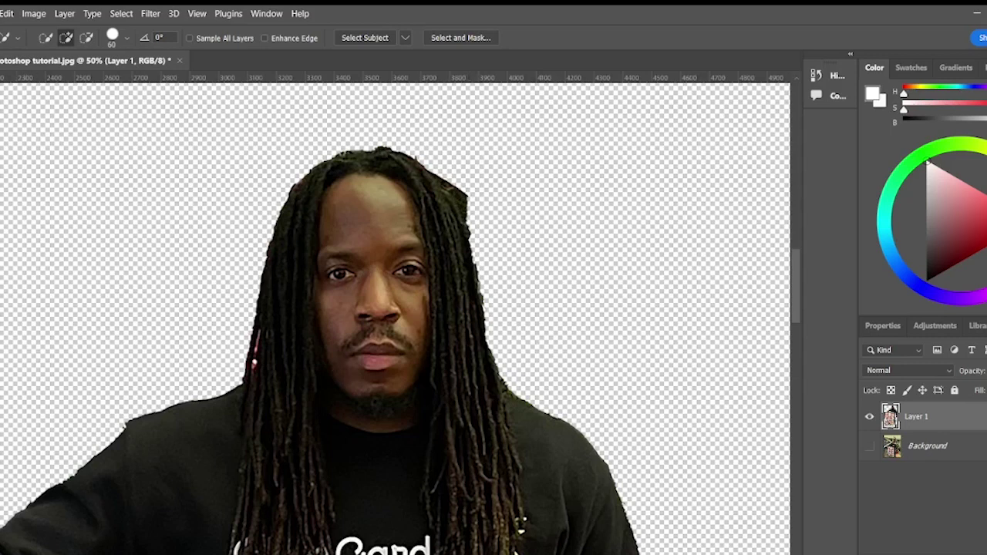
key("e")
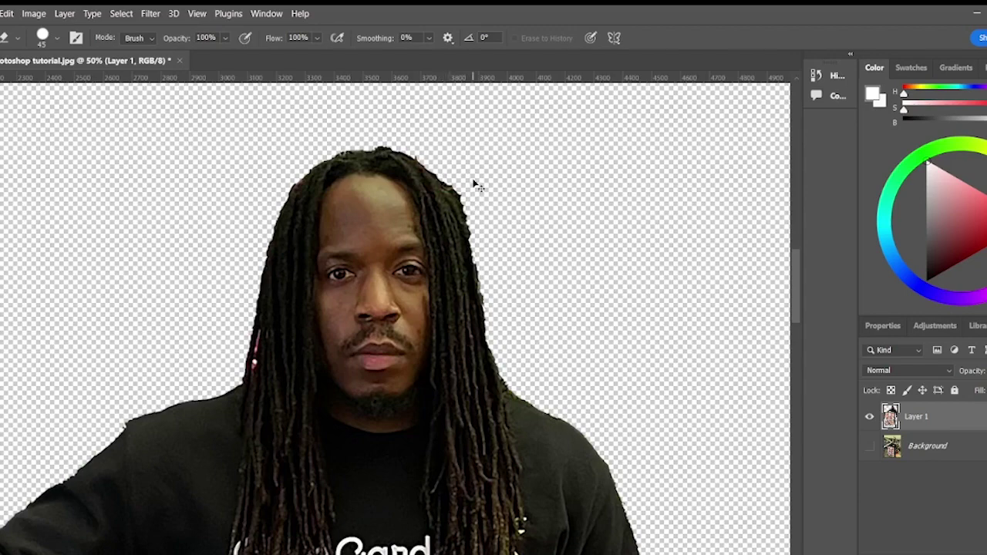
key("ctrl+plus")
key("ctrl+plus")
key("ctrl+plus")
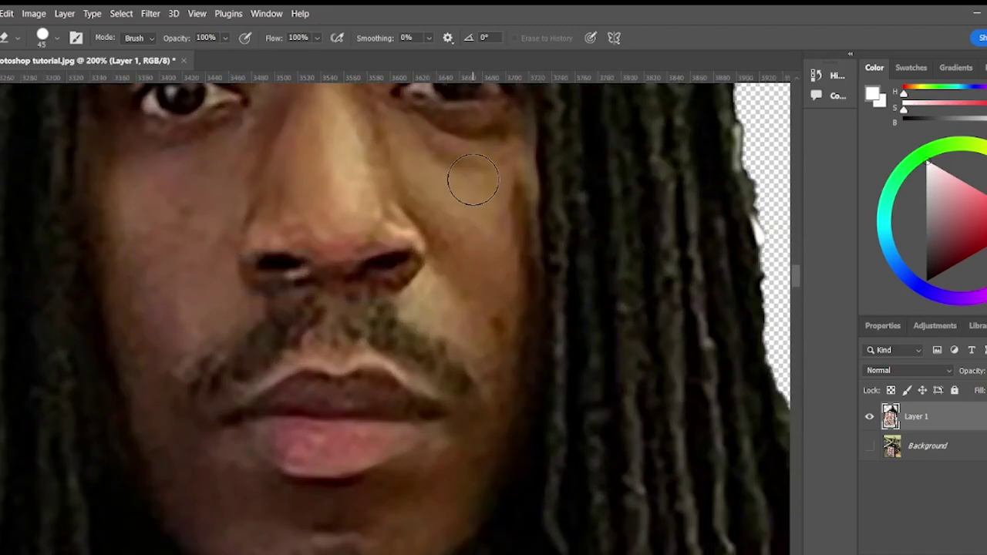
left_click_drag(473, 180, 213, 372)
mouse_move(437, 272)
left_mouse_down()
mouse_move(273, 363)
mouse_move(279, 428)
left_mouse_up()
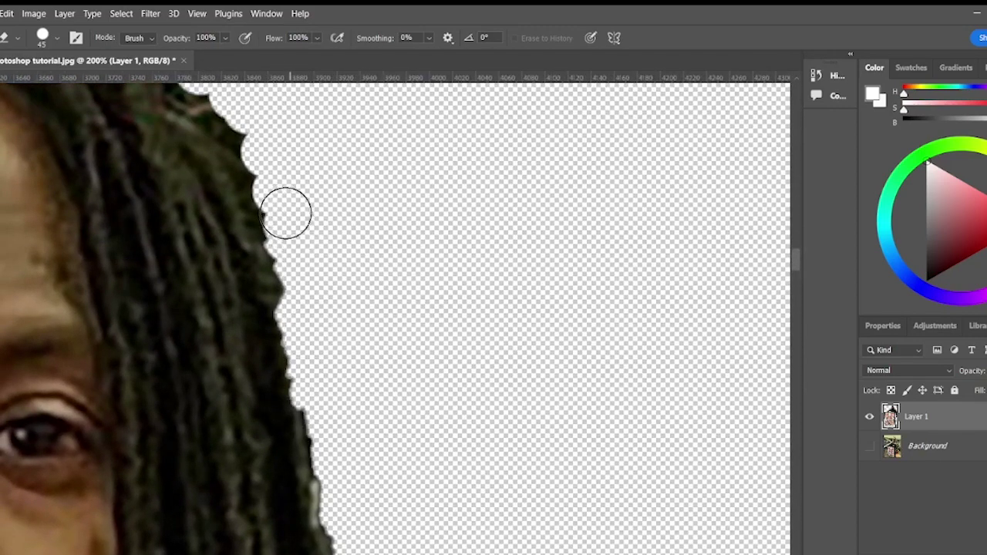
mouse_move(278, 193)
left_mouse_down()
mouse_move(256, 121)
mouse_move(227, 84)
left_mouse_up()
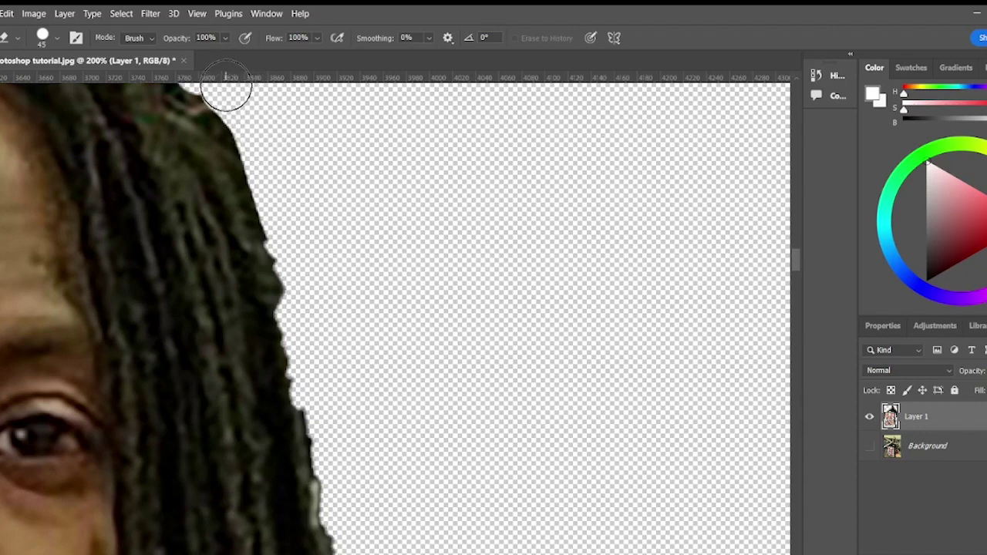
key("ctrl+0")
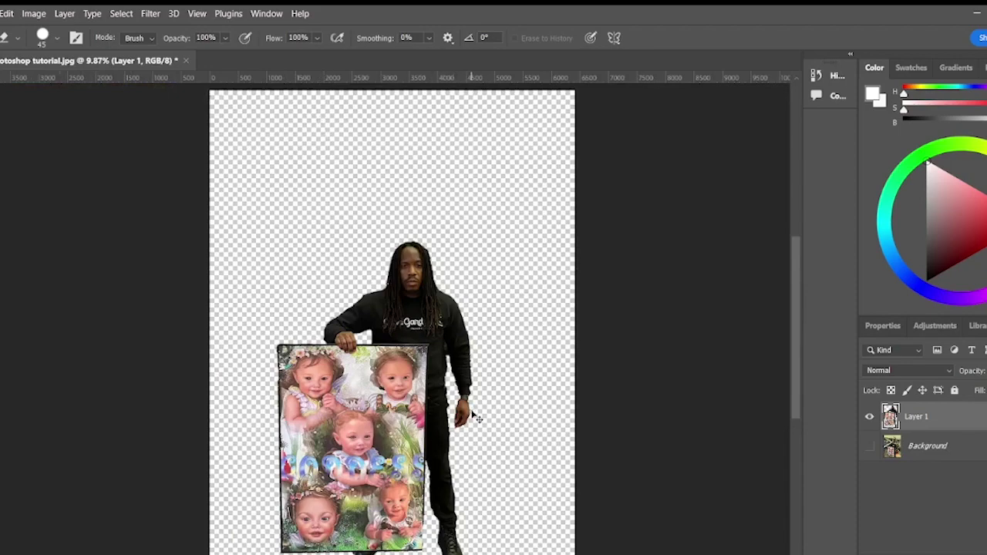
scroll(422, 385, "up", 4)
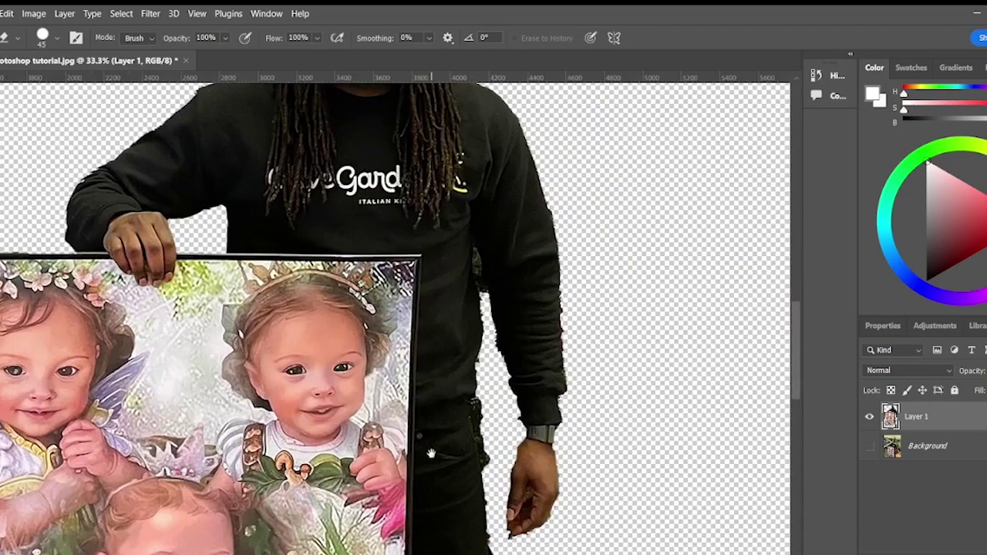
left_click_drag(434, 455, 409, 410)
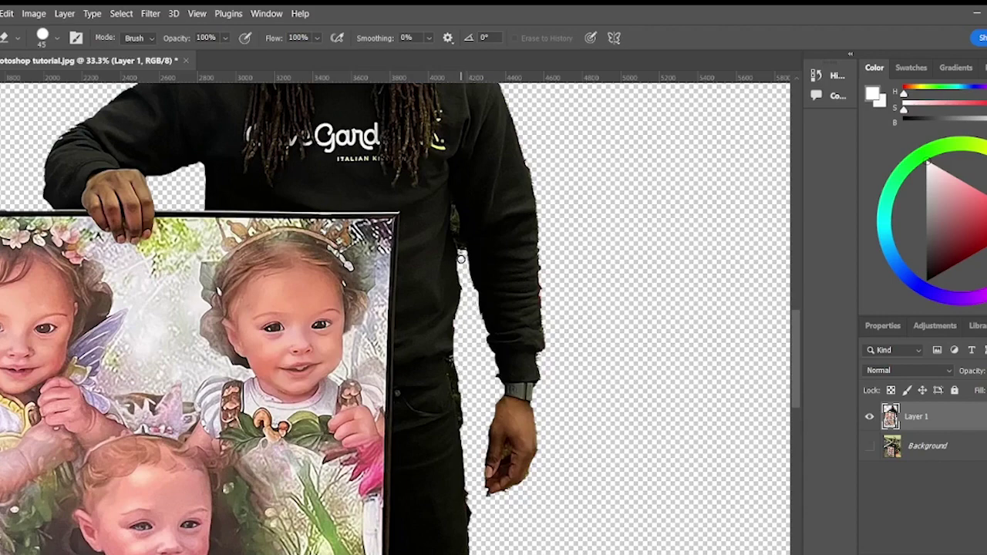
mouse_move(471, 373)
left_mouse_down()
mouse_move(500, 415)
mouse_move(483, 366)
left_mouse_up()
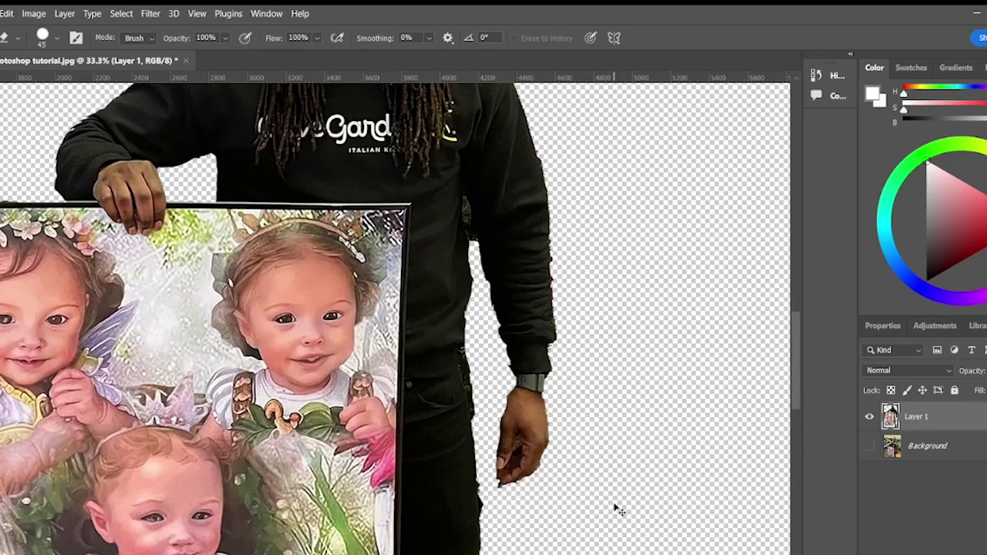
scroll(616, 509, "down", 5)
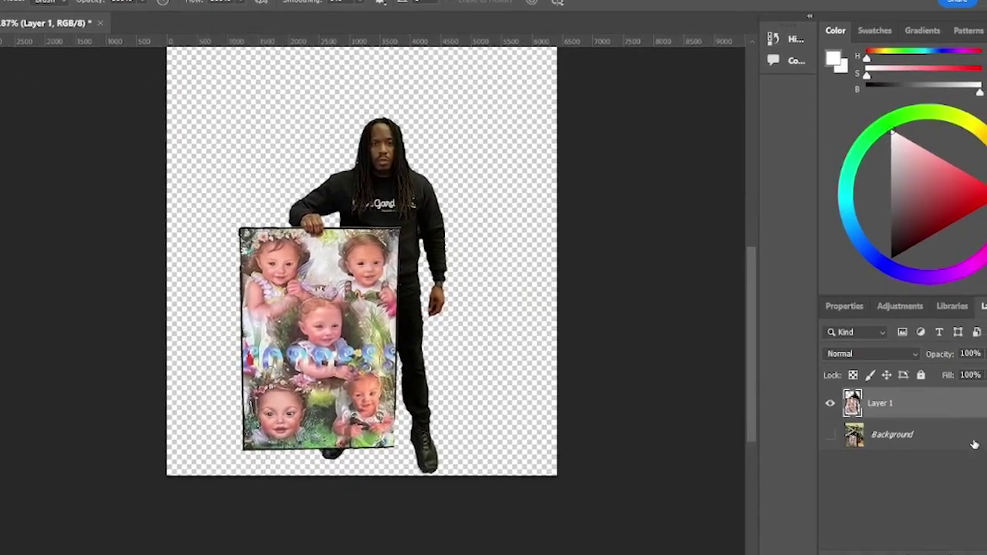
- Unlock the original Background photo layer and delete it, keeping only the cutout layer
left_click(973, 444)
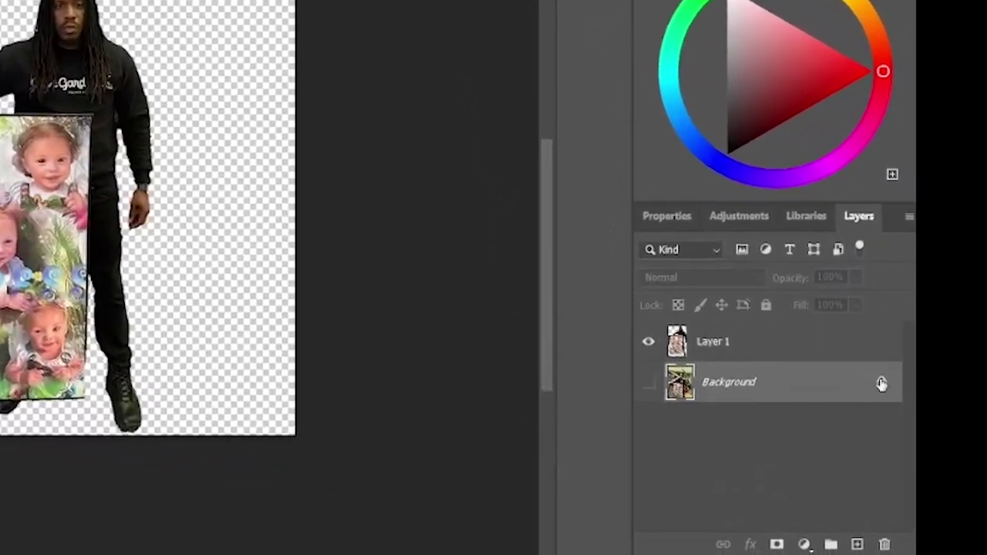
left_click(881, 383)
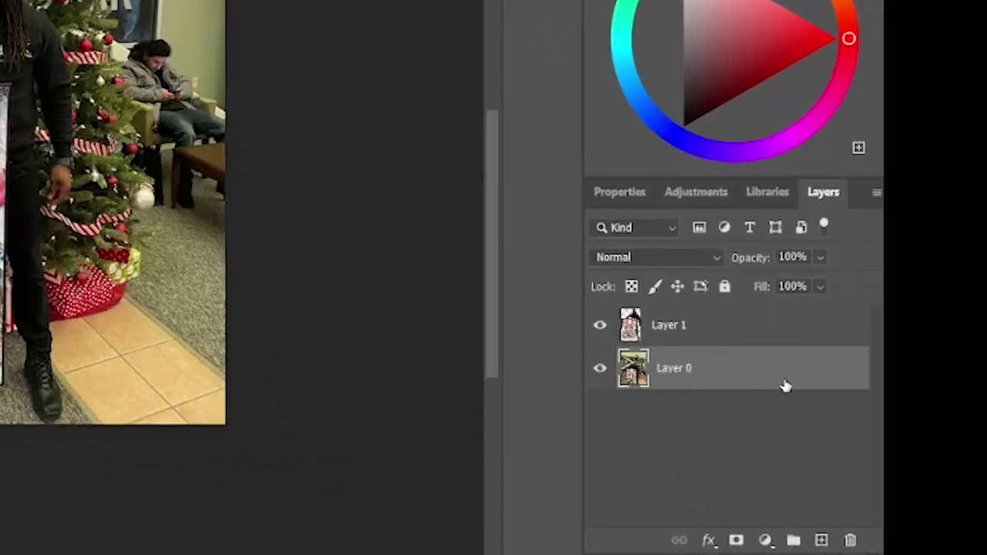
left_click(648, 383)
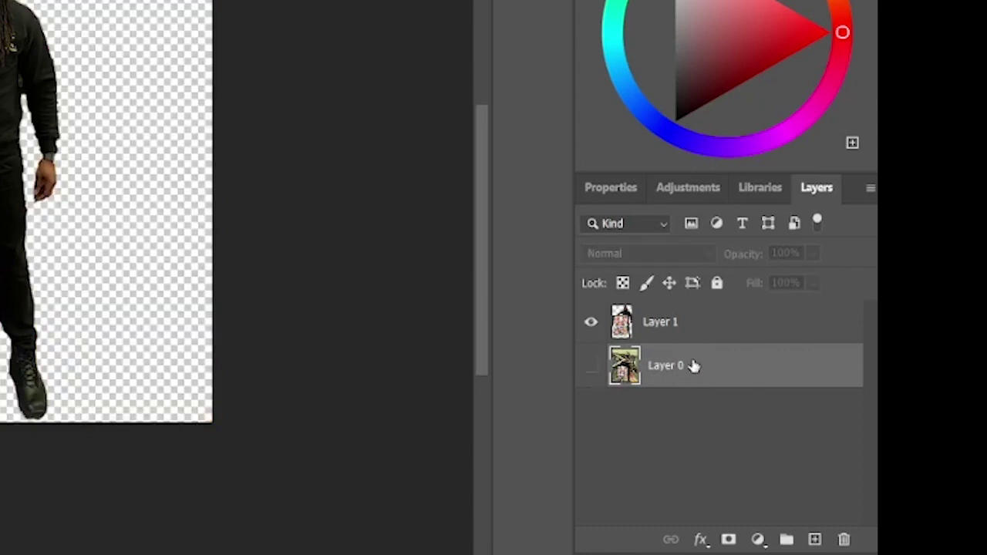
left_click_drag(694, 366, 846, 542)
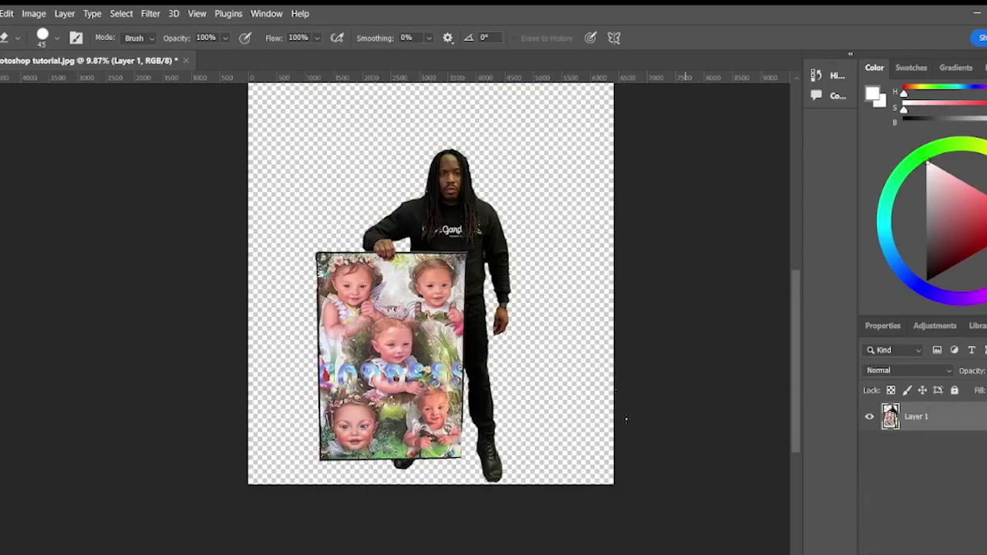
scroll(626, 419, "up", 3)
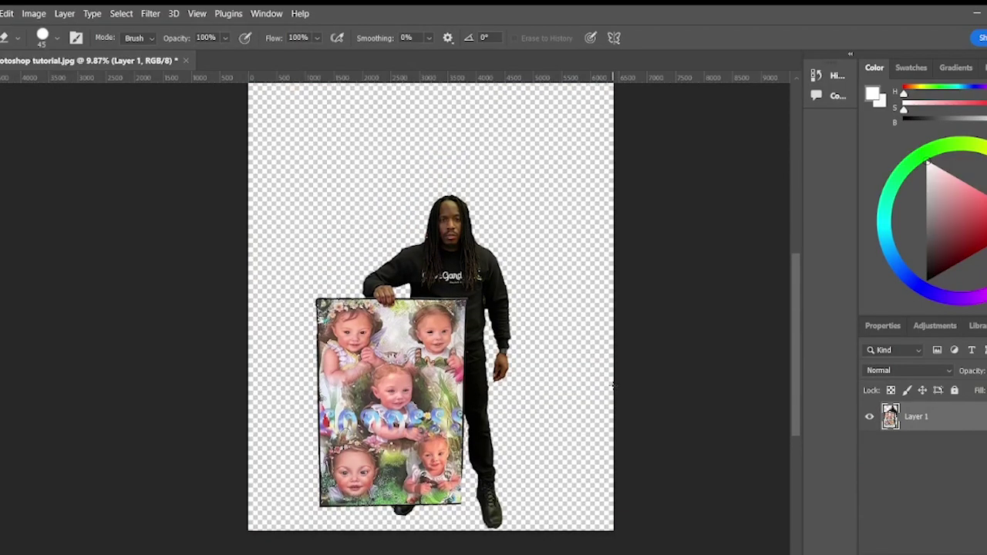
- Save the cutout as a PNG named photoshop tutorial in the photo shop tutorial folder, using Large file size (Fastest saving)
key("ctrl+shift+s")
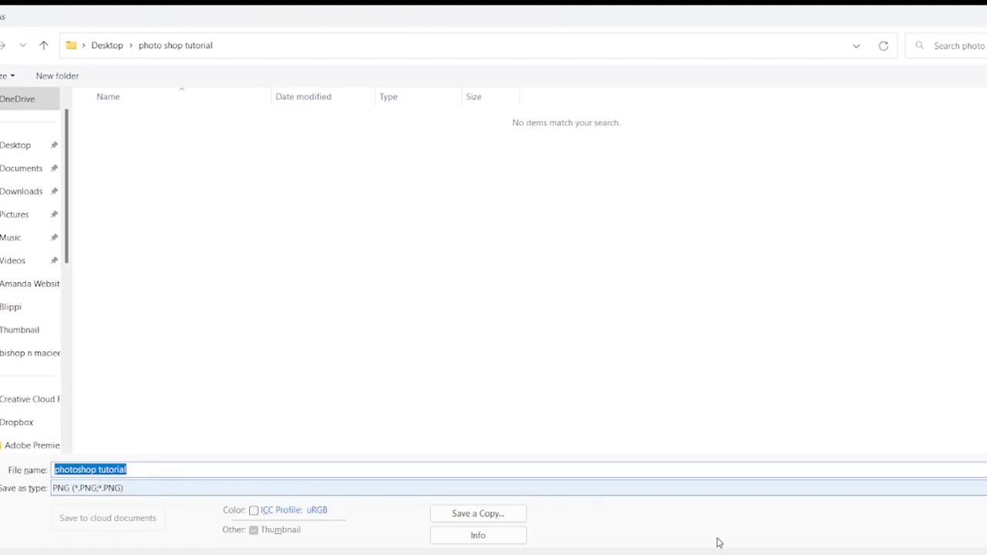
key("Return")
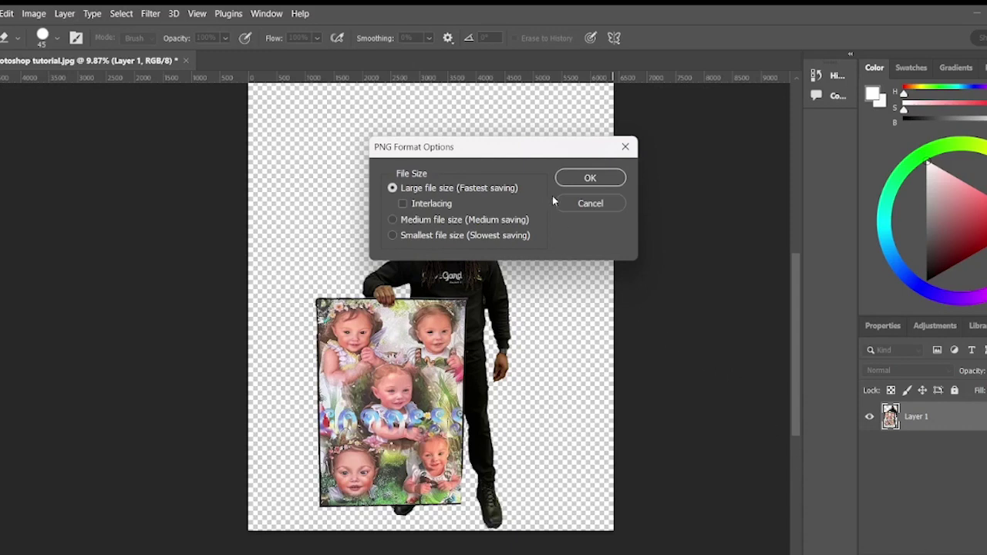
left_click(590, 179)
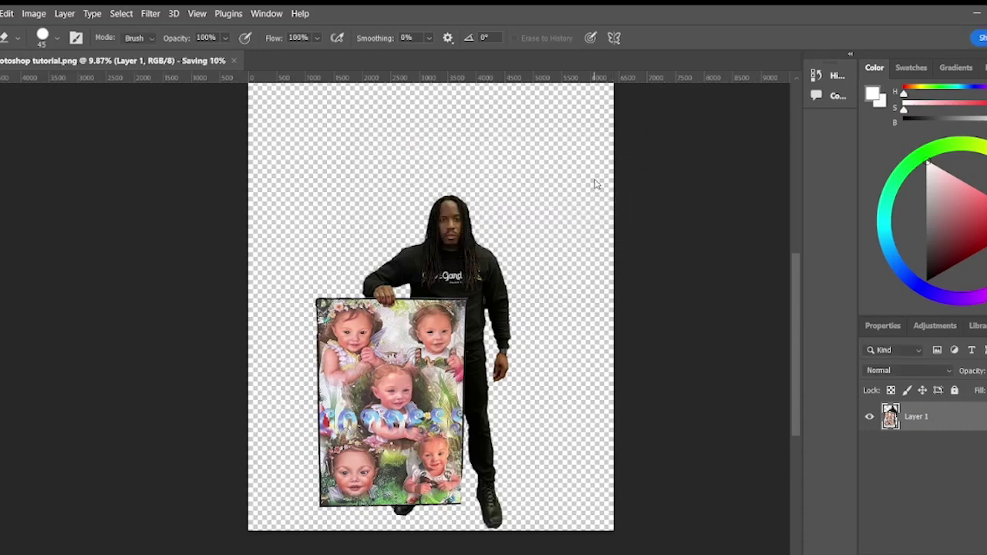